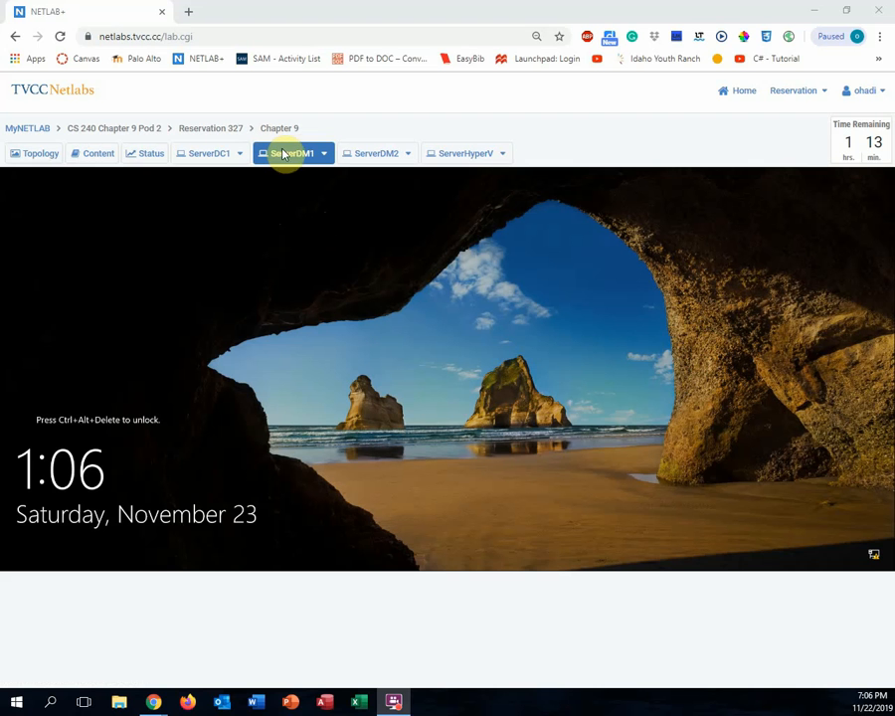
- Unlock the ServerDM1 console with Ctrl+Alt+Del and sign in with the administrator password
{"action": "left_click", "coordinate": [326, 155]}
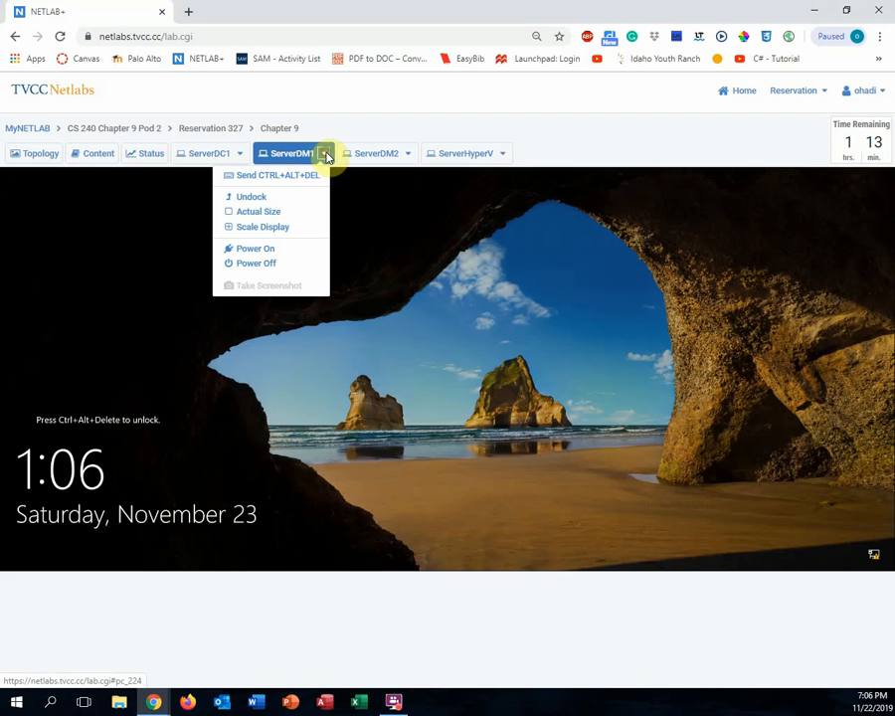
{"action": "left_click", "coordinate": [310, 177]}
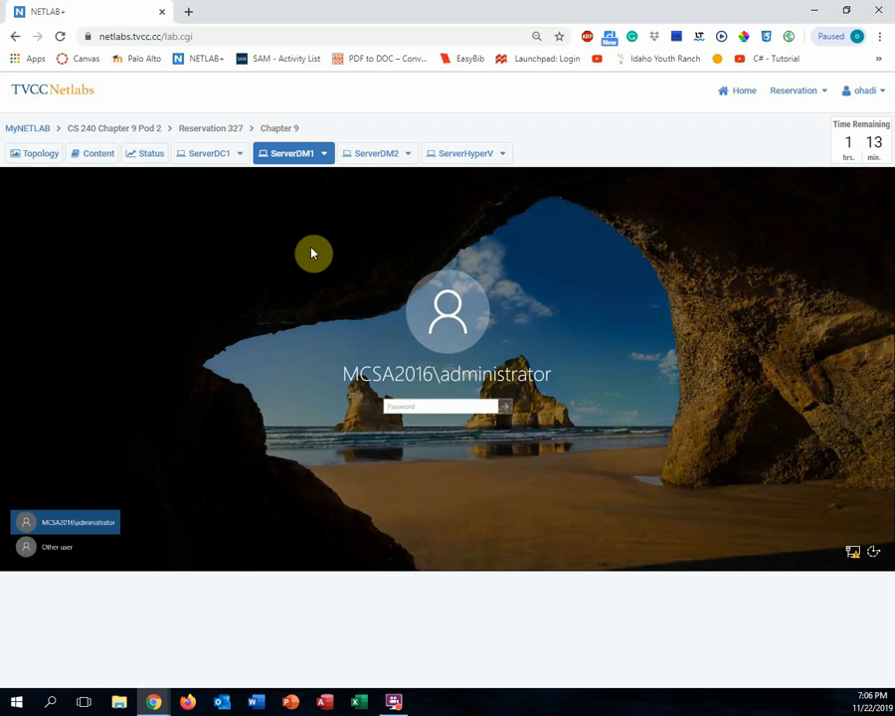
{"action": "type", "text": "••••••••"}
{"action": "key", "text": "Return"}
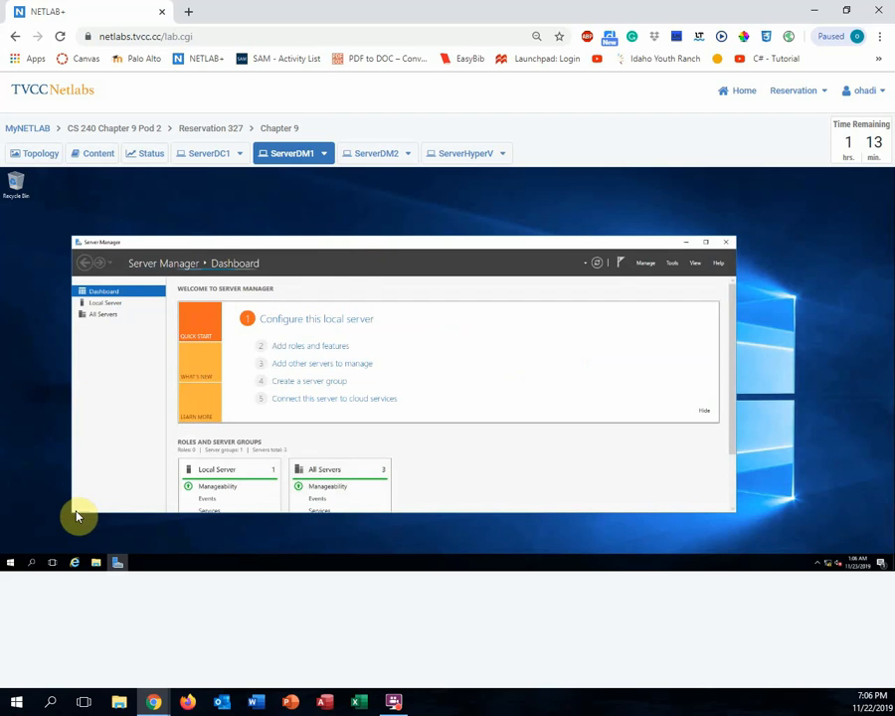
- Launch Windows PowerShell and run Install-WindowsFeature Hyper-V -IncludeManagementTools -Restart
{"action": "left_click", "coordinate": [11, 564]}
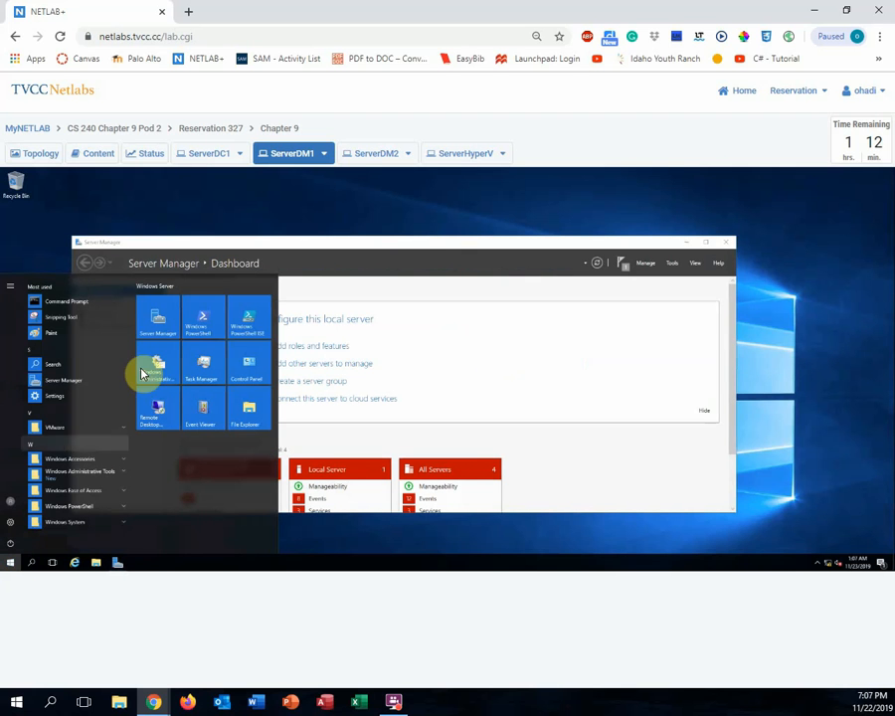
{"action": "left_click", "coordinate": [200, 319]}
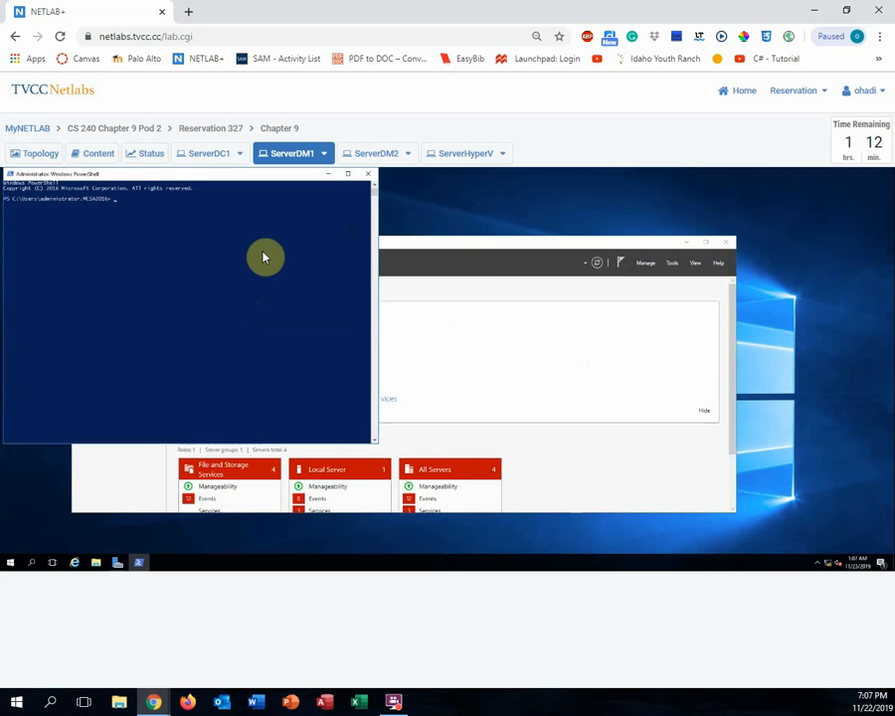
{"action": "type", "text": "install-w"}
{"action": "key", "text": "BackSpace"}
{"action": "key", "text": "BackSpace"}
{"action": "key", "text": "BackSpace"}
{"action": "key", "text": "BackSpace"}
{"action": "key", "text": "BackSpace"}
{"action": "key", "text": "BackSpace"}
{"action": "type", "text": "stall-Window"}
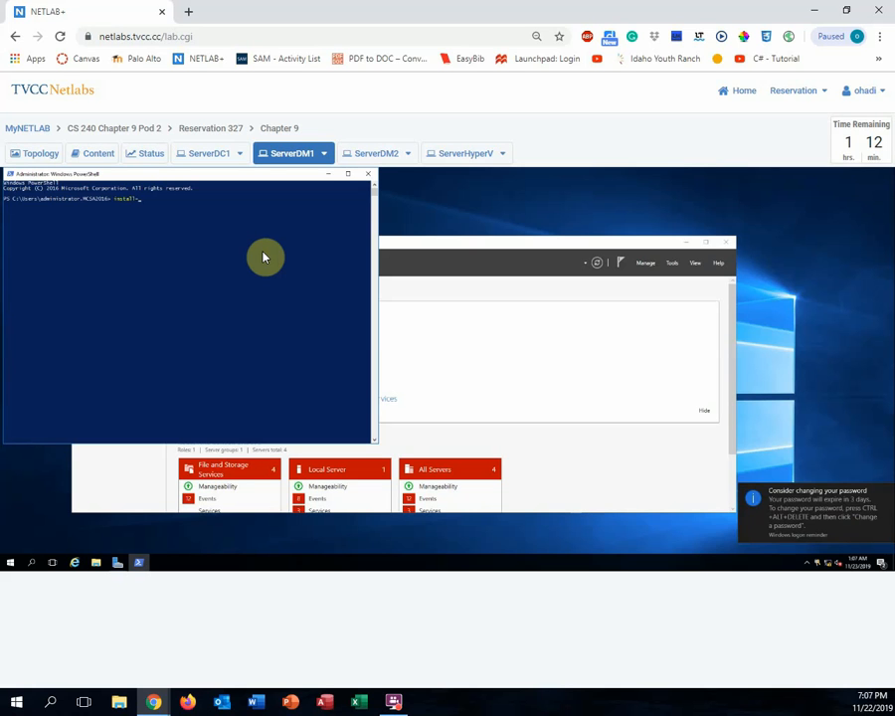
{"action": "key", "text": "Tab"}
{"action": "type", "text": "Hyper-v"}
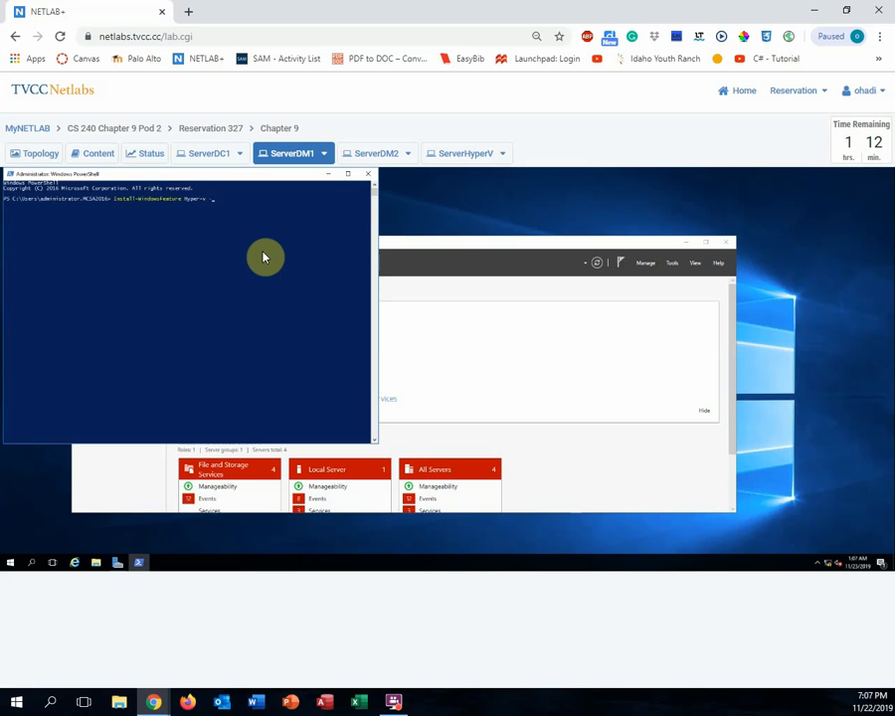
{"action": "type", "text": " -In"}
{"action": "key", "text": "Tab"}
{"action": "type", "text": "-Restart"}
{"action": "key", "text": "Return"}
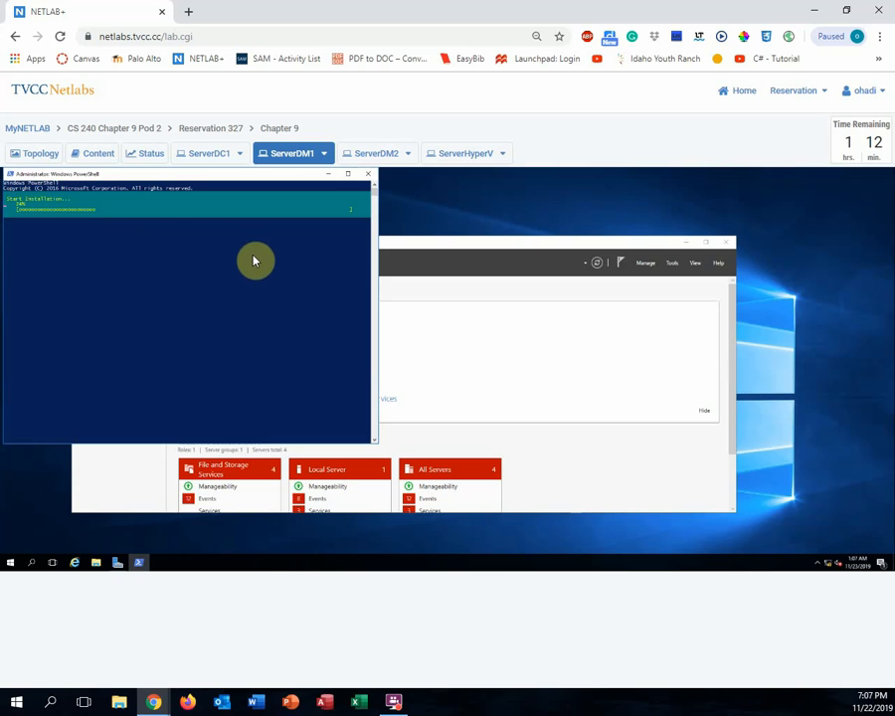
- Switch to the ServerHyperV console, unlock it with Ctrl+Alt+Del and enter the Administrator password
{"action": "left_click", "coordinate": [458, 157]}
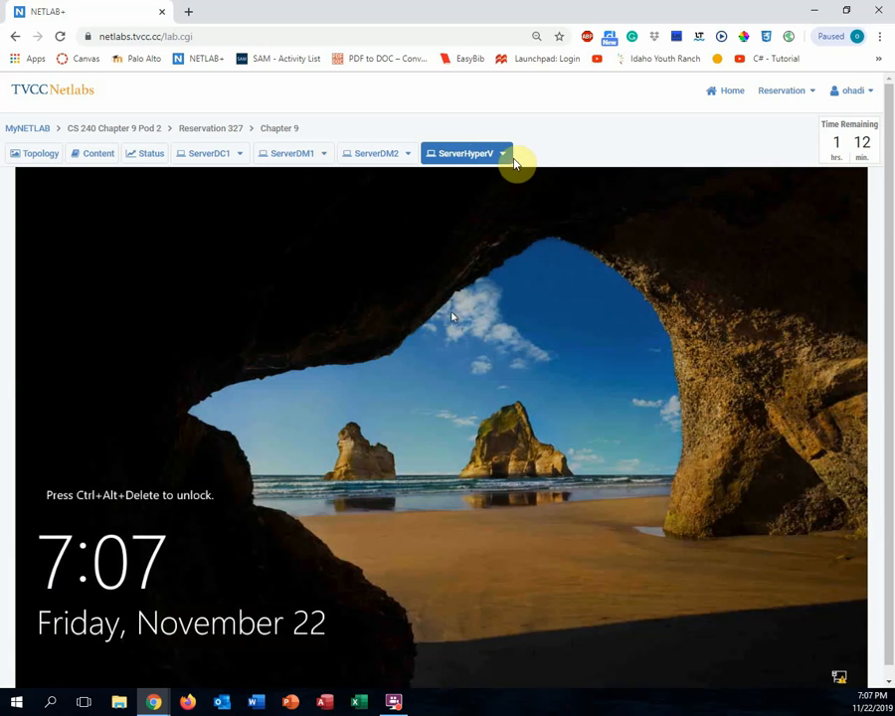
{"action": "left_click", "coordinate": [504, 157]}
{"action": "left_click", "coordinate": [482, 180]}
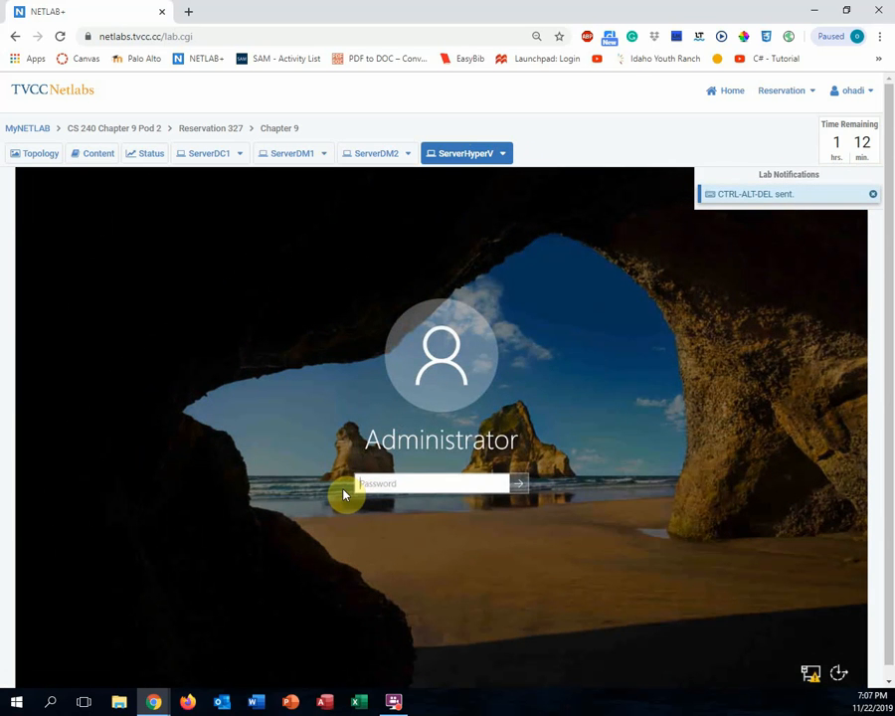
{"action": "type", "text": "Pa$$w0"}
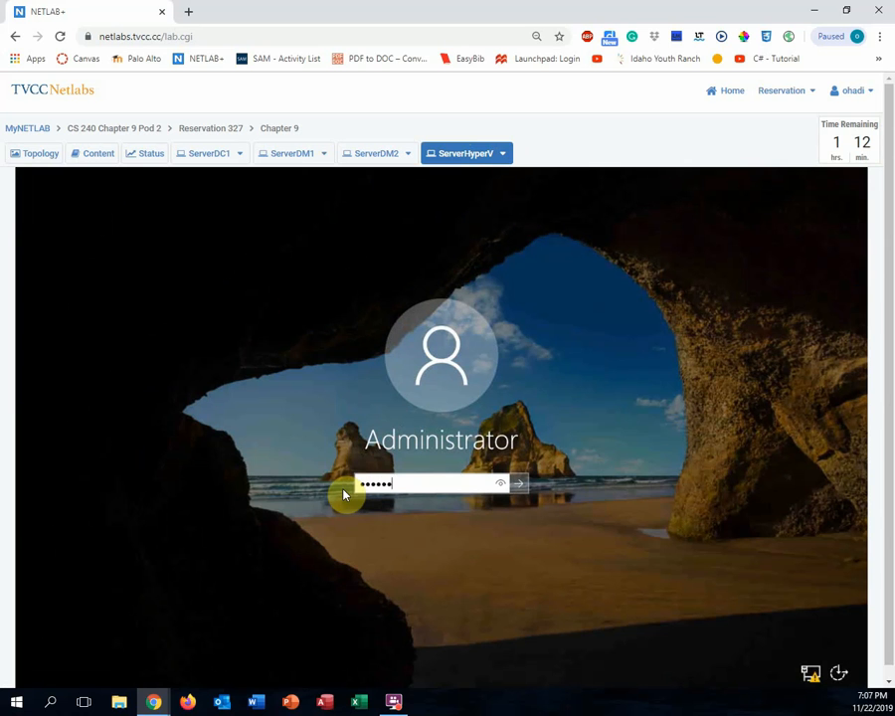
{"action": "type", "text": "rd12"}
{"action": "key", "text": "Return"}
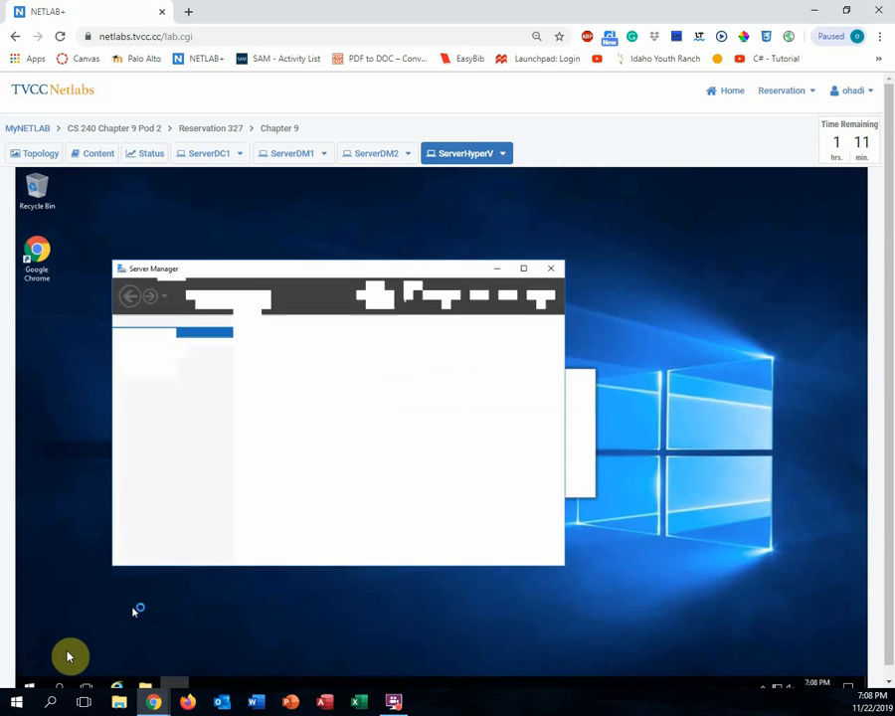
- In an administrator PowerShell, run Add-Computer -DomainName MCSA2016.local -Restart
{"action": "left_click", "coordinate": [32, 686]}
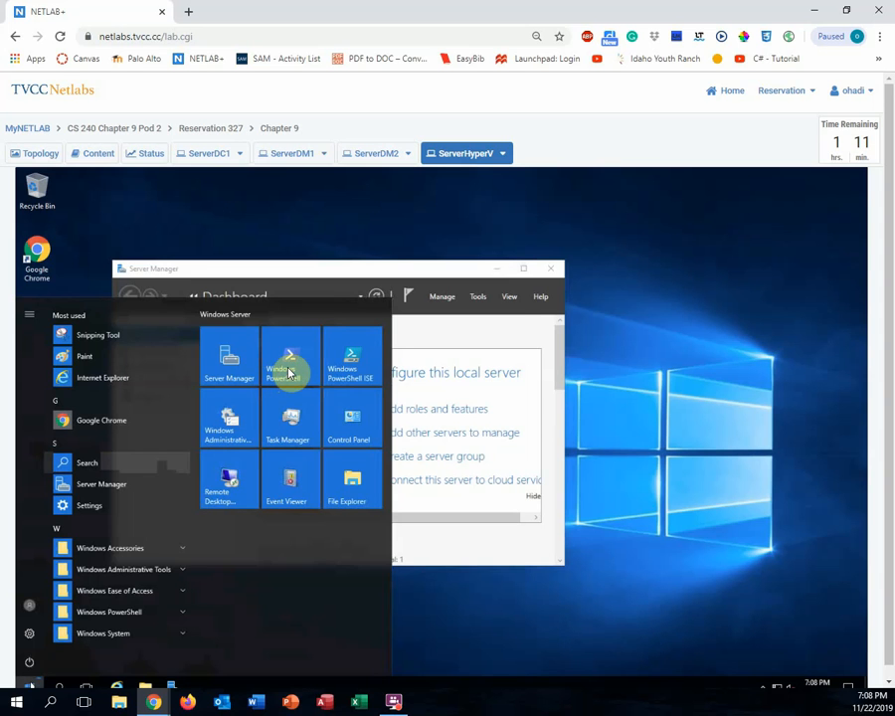
{"action": "left_click", "coordinate": [288, 373]}
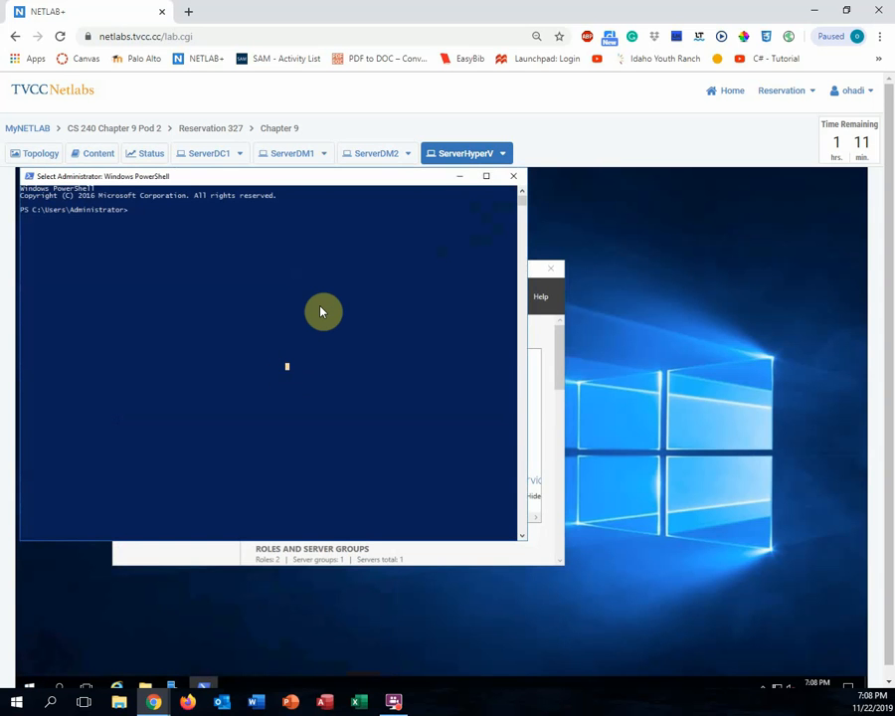
{"action": "type", "text": "A"}
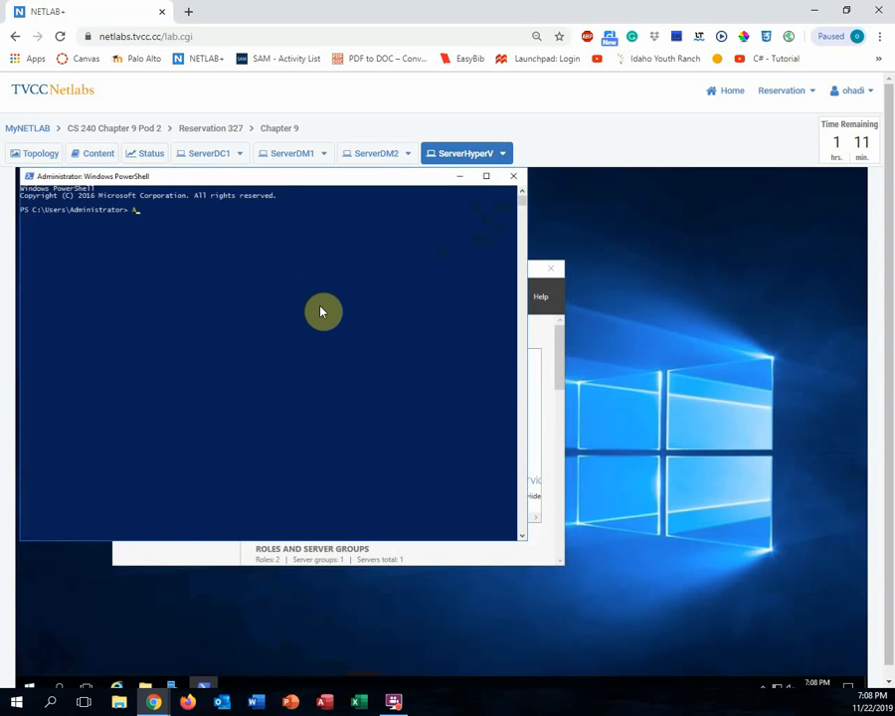
{"action": "type", "text": "dd-co"}
{"action": "key", "text": "Tab"}
{"action": "type", "text": "-do"}
{"action": "key", "text": "Tab"}
{"action": "key", "text": "Tab"}
{"action": "type", "text": "MCSA2016"}
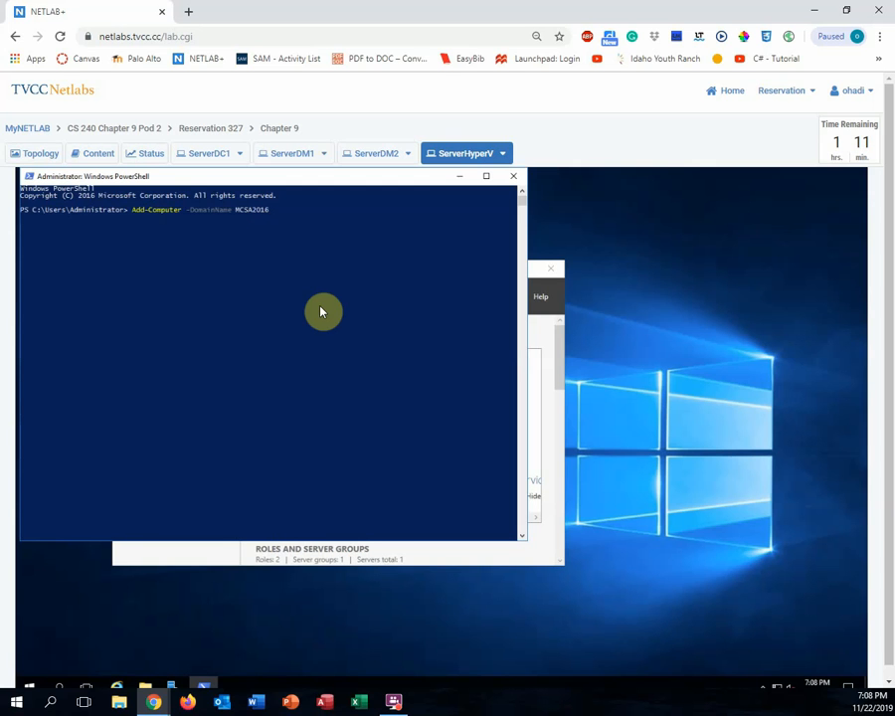
{"action": "type", "text": ".local -Restart"}
{"action": "key", "text": "Return"}
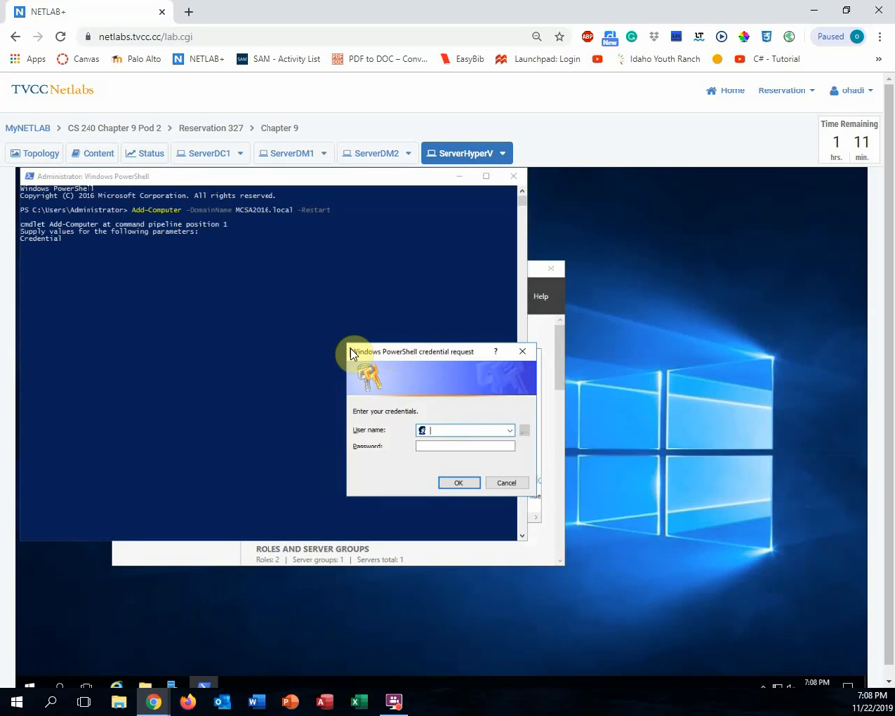
- Enter user name Administrator and the domain password in the credential request to finish the join
{"action": "type", "text": "Administar"}
{"action": "key", "text": "BackSpace"}
{"action": "type", "text": "rator"}
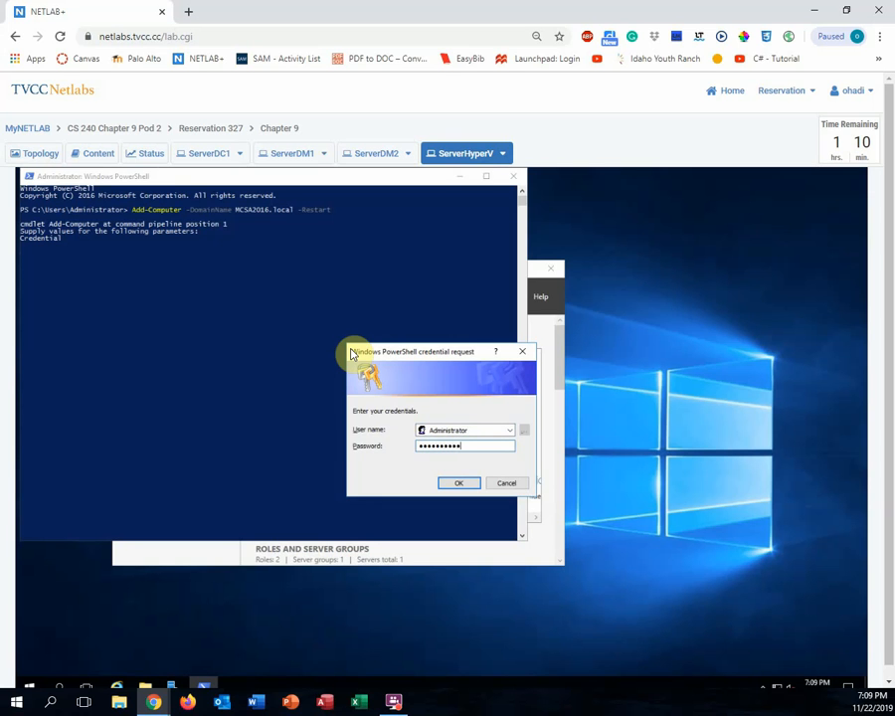
{"action": "key", "text": "Return"}
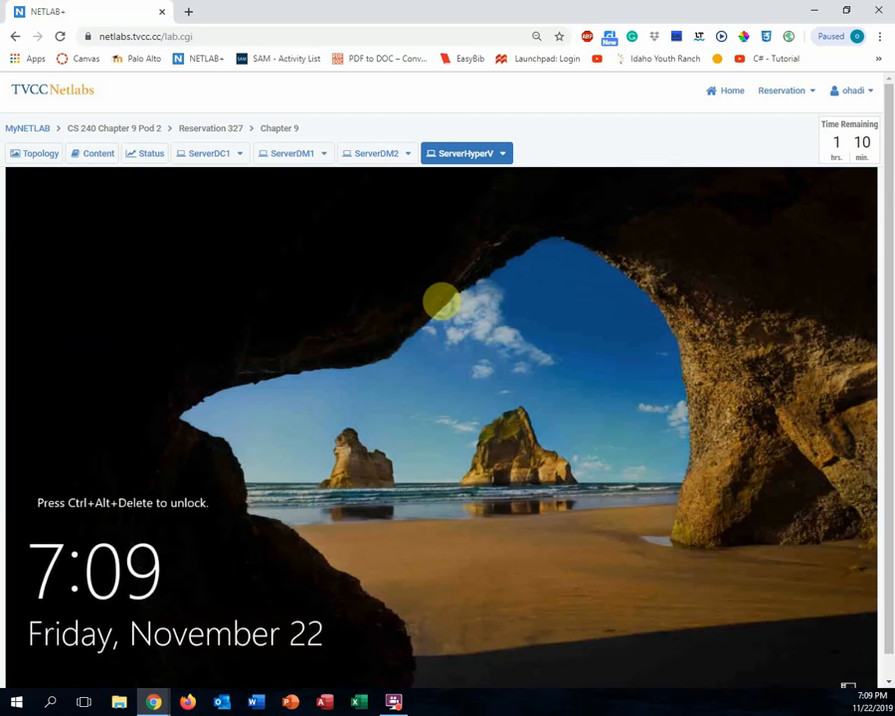
- Unlock ServerHyperV and sign in as Other user mcsa2016\Administrator with the domain password
{"action": "left_click", "coordinate": [502, 156]}
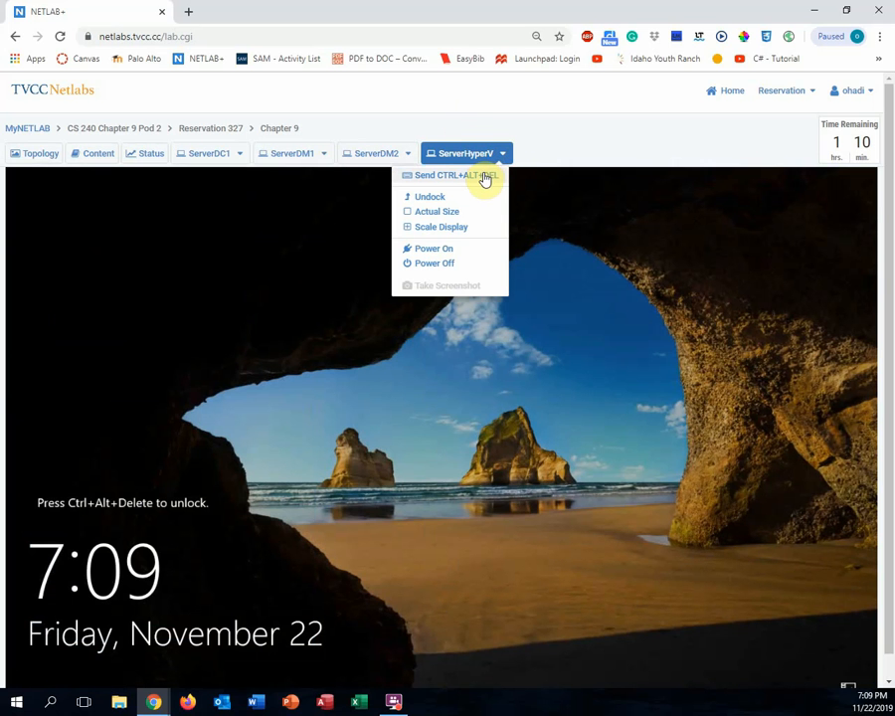
{"action": "left_click", "coordinate": [485, 177]}
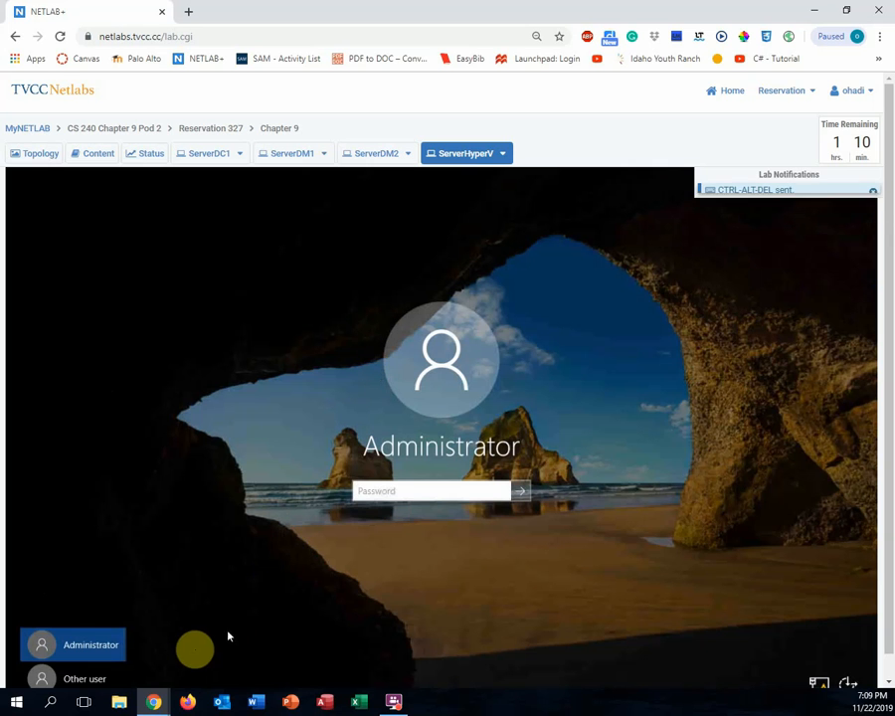
{"action": "left_click", "coordinate": [97, 680]}
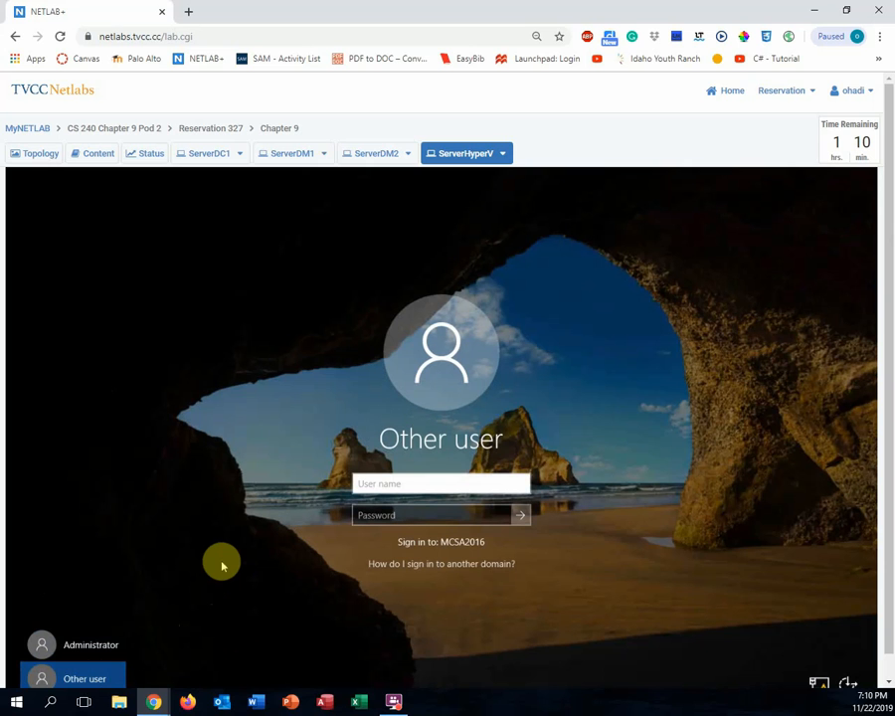
{"action": "type", "text": "mc"}
{"action": "type", "text": "sa2016\\Ad"}
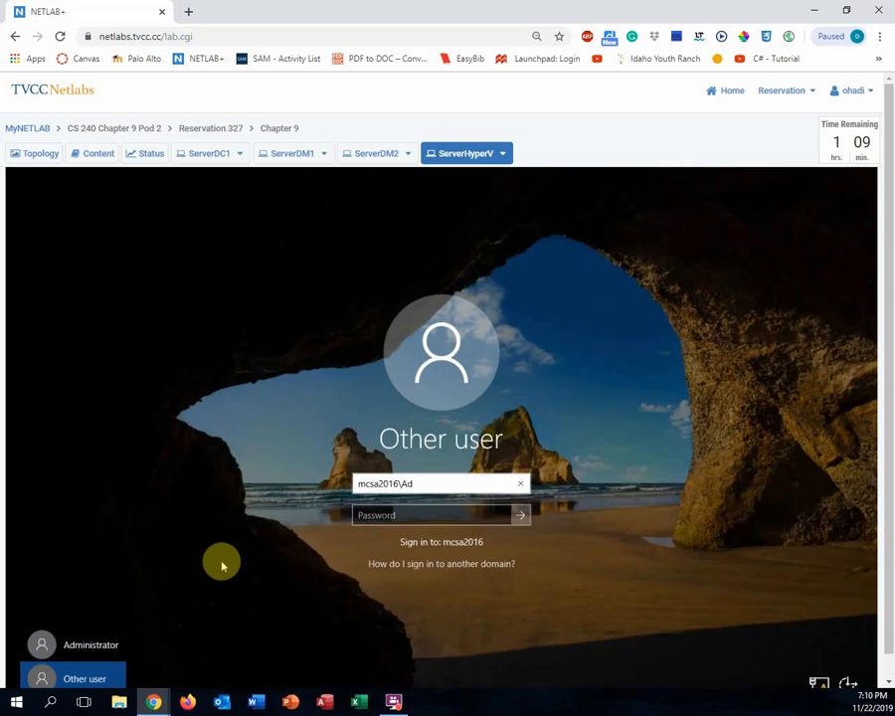
{"action": "type", "text": "ministrator"}
{"action": "key", "text": "Tab"}
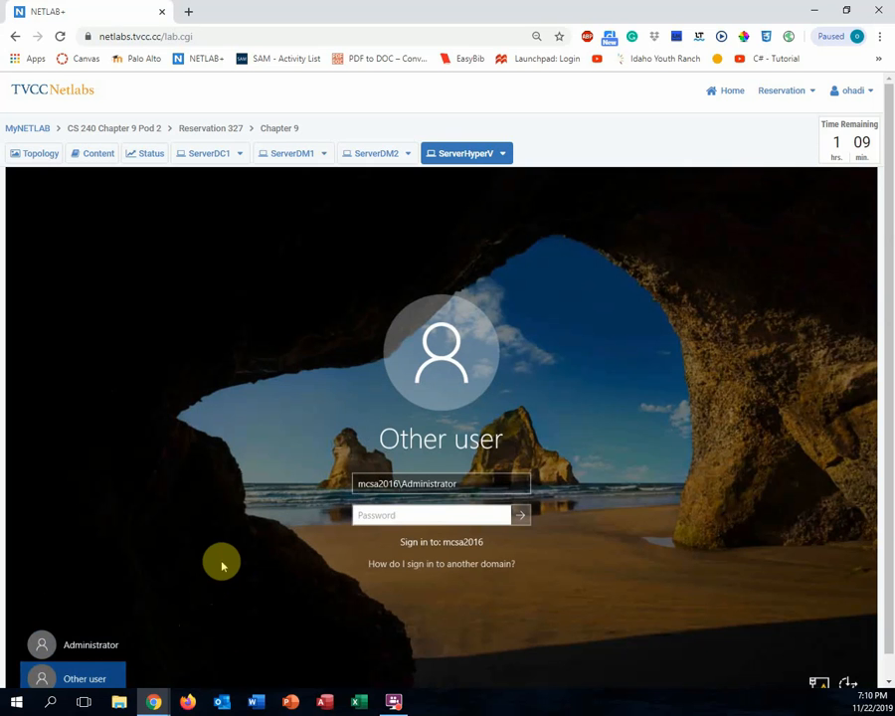
{"action": "type", "text": "•••••••••"}
{"action": "key", "text": "Return"}
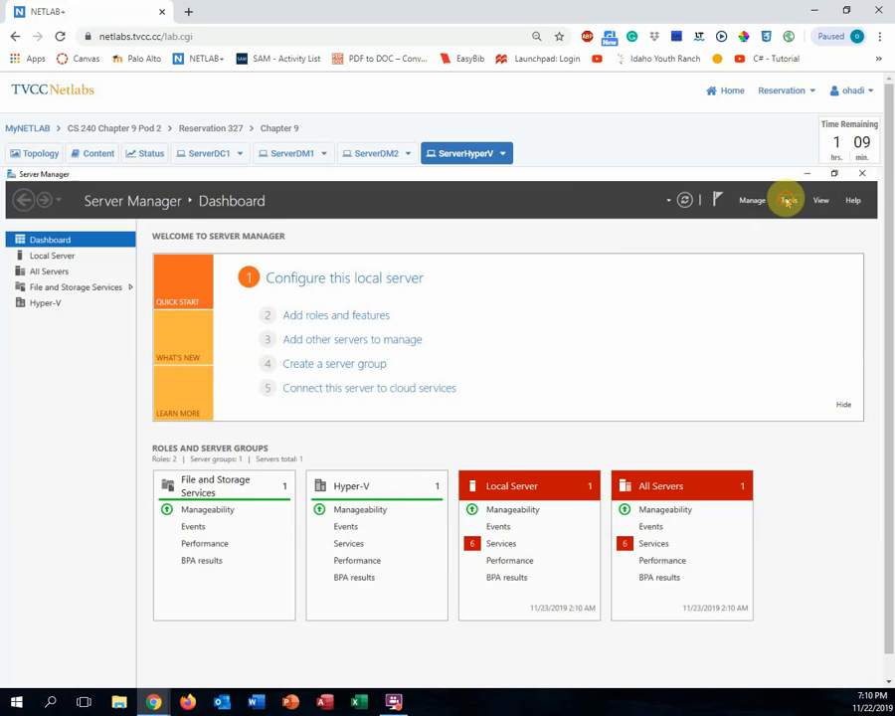
- Launch Hyper-V Manager from Tools and select SERVERHYPERV to list ServerVM1 and ServerVM2
{"action": "left_click", "coordinate": [789, 201]}
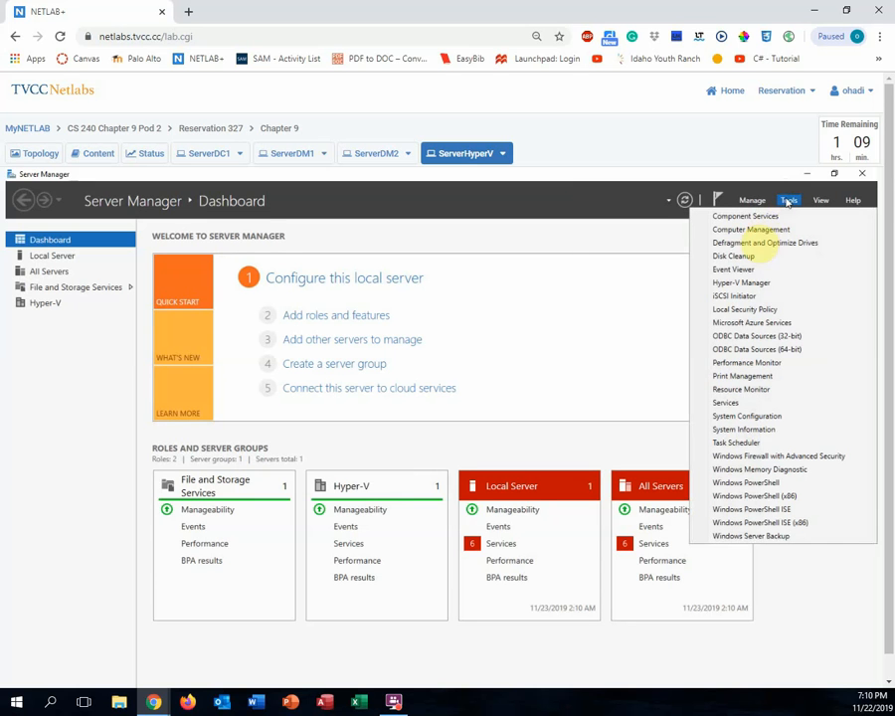
{"action": "left_click", "coordinate": [749, 285]}
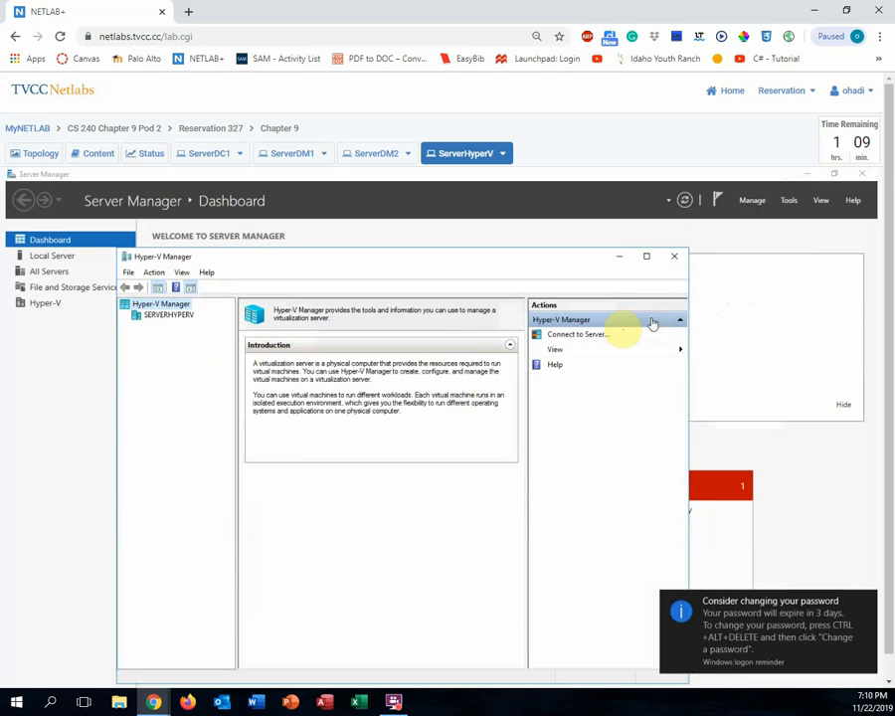
{"action": "left_click", "coordinate": [167, 315]}
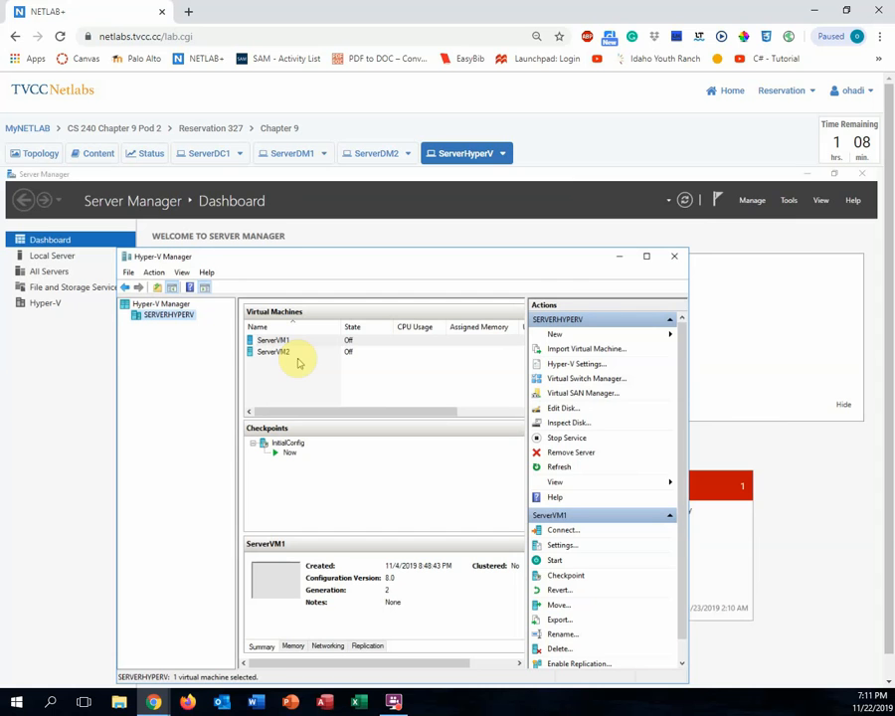
- In Hyper-V Settings, enable incoming and outgoing live migrations using any available network, and confirm
{"action": "left_click", "coordinate": [574, 365]}
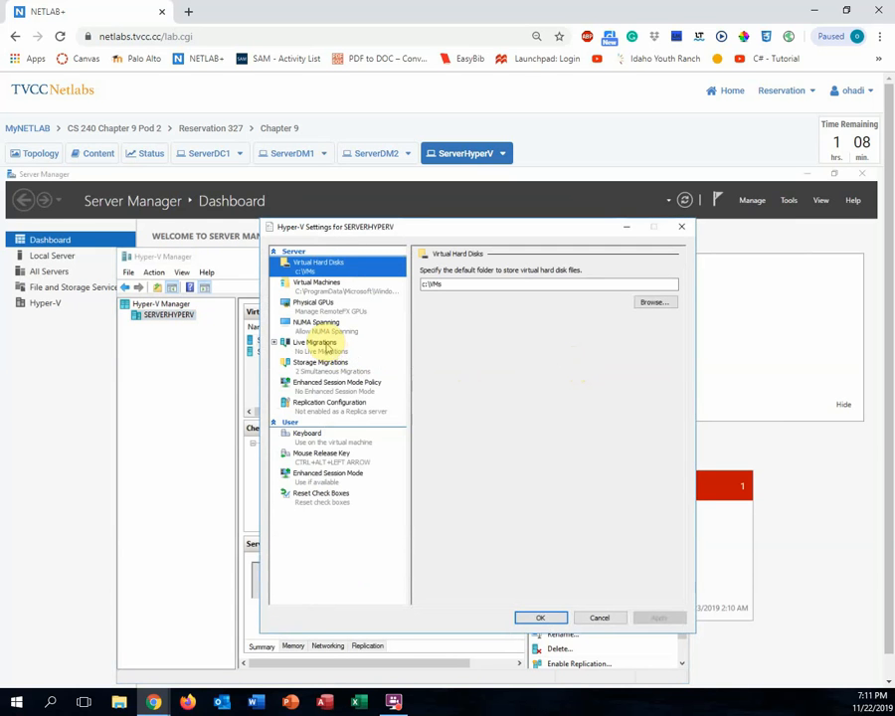
{"action": "left_click", "coordinate": [317, 344]}
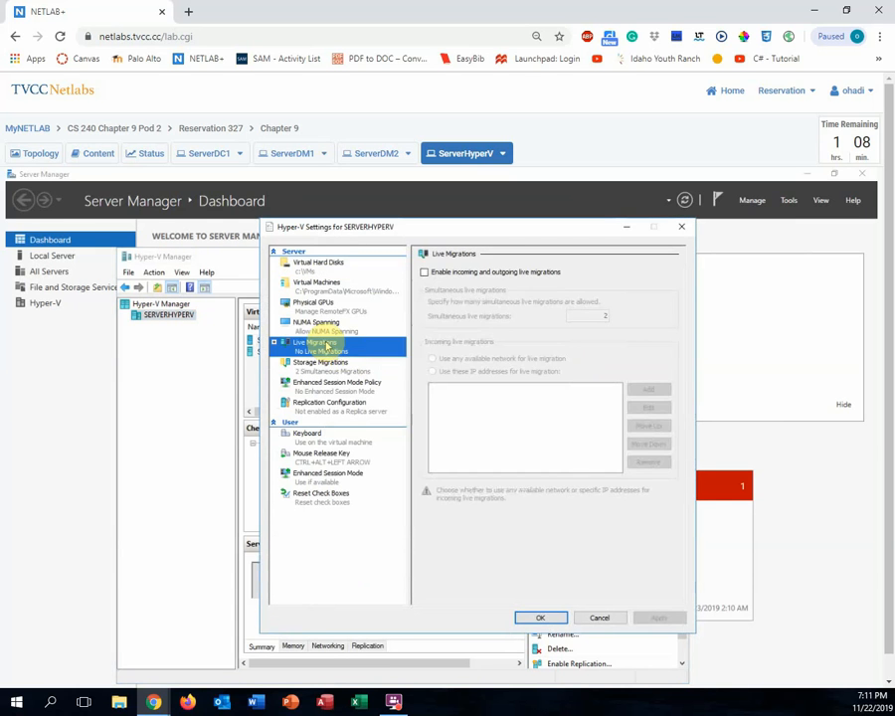
{"action": "left_click", "coordinate": [424, 273]}
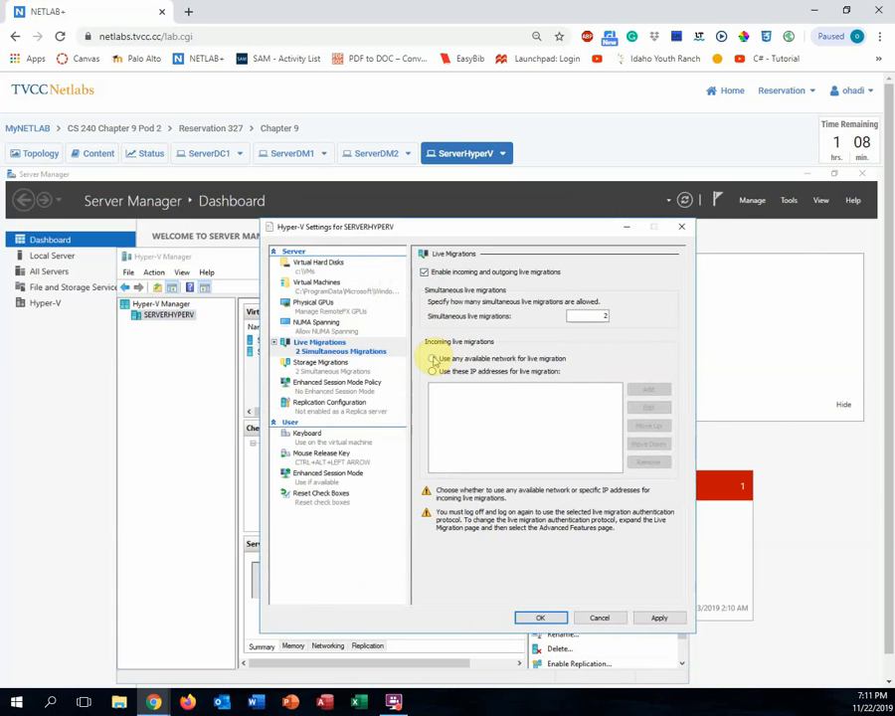
{"action": "left_click", "coordinate": [433, 359]}
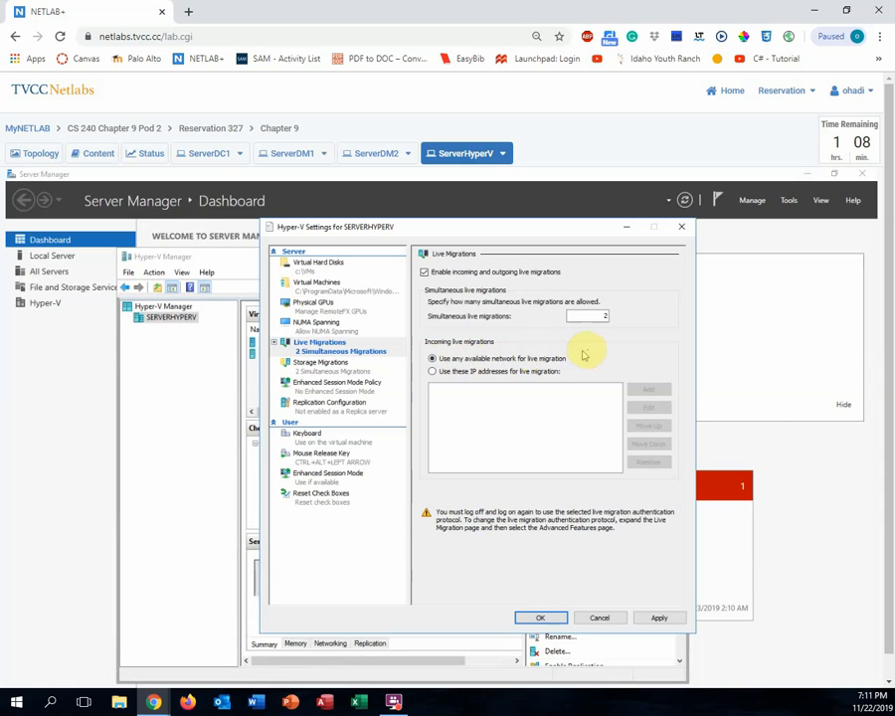
{"action": "left_click", "coordinate": [541, 618]}
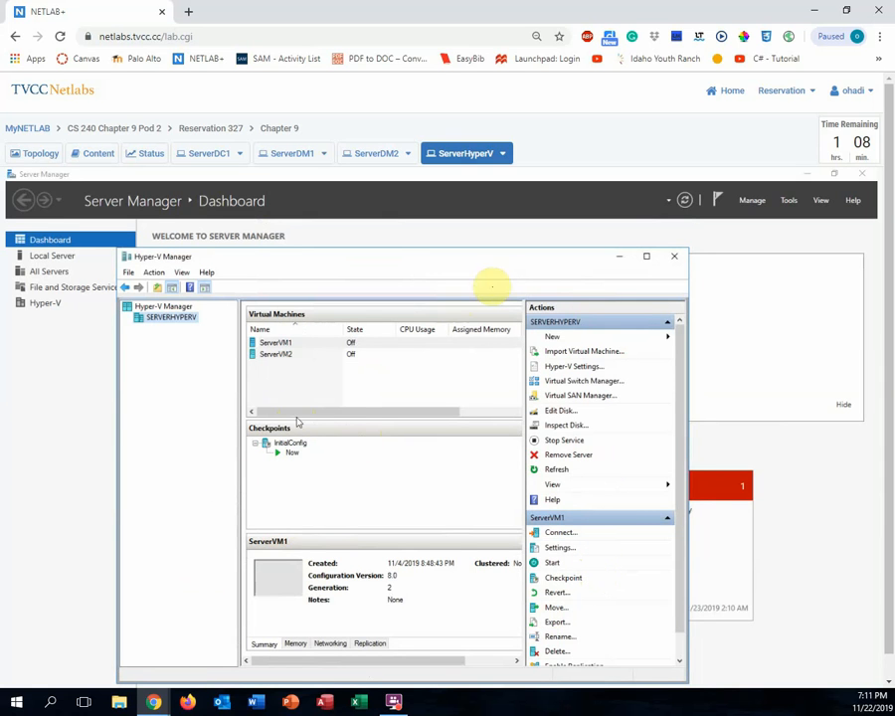
- Close Hyper-V Manager and sign out of ServerHyperV from the Start right-click menu
{"action": "left_click", "coordinate": [673, 256]}
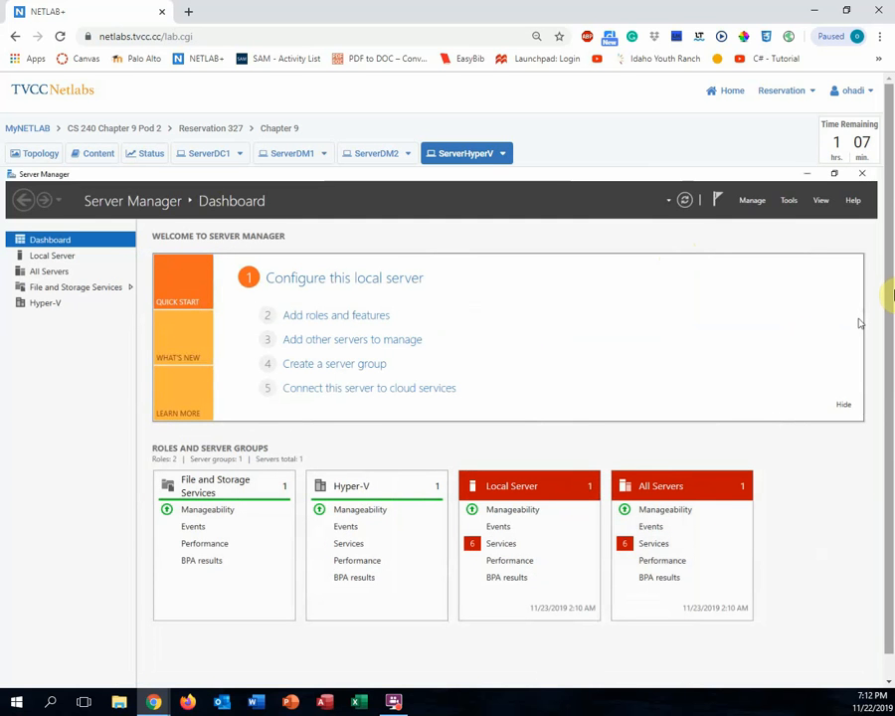
{"action": "scroll", "coordinate": [888, 306], "scroll_direction": "down", "scroll_amount": 1}
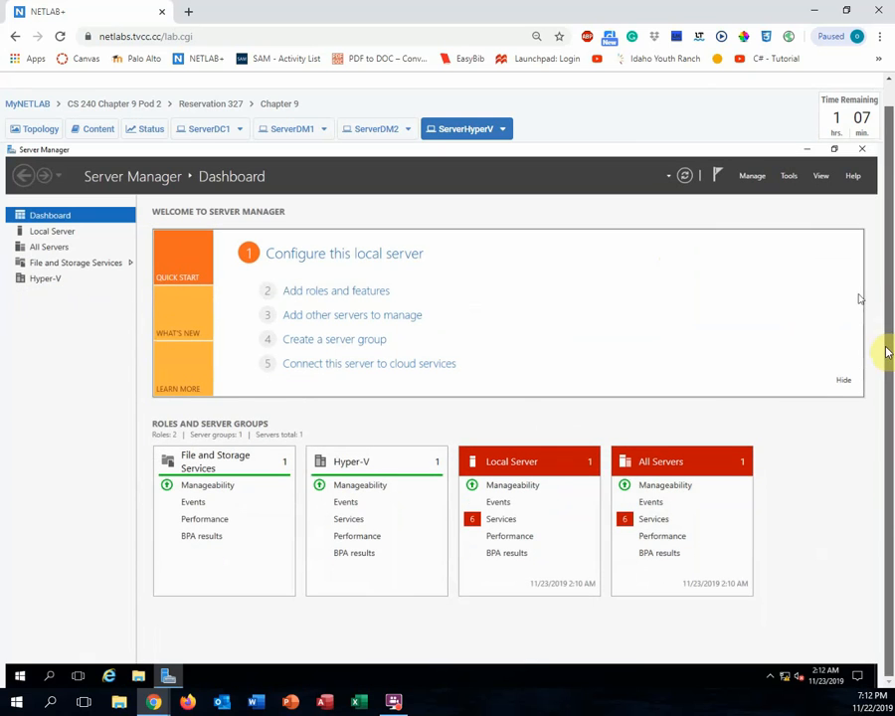
{"action": "right_click", "coordinate": [19, 676]}
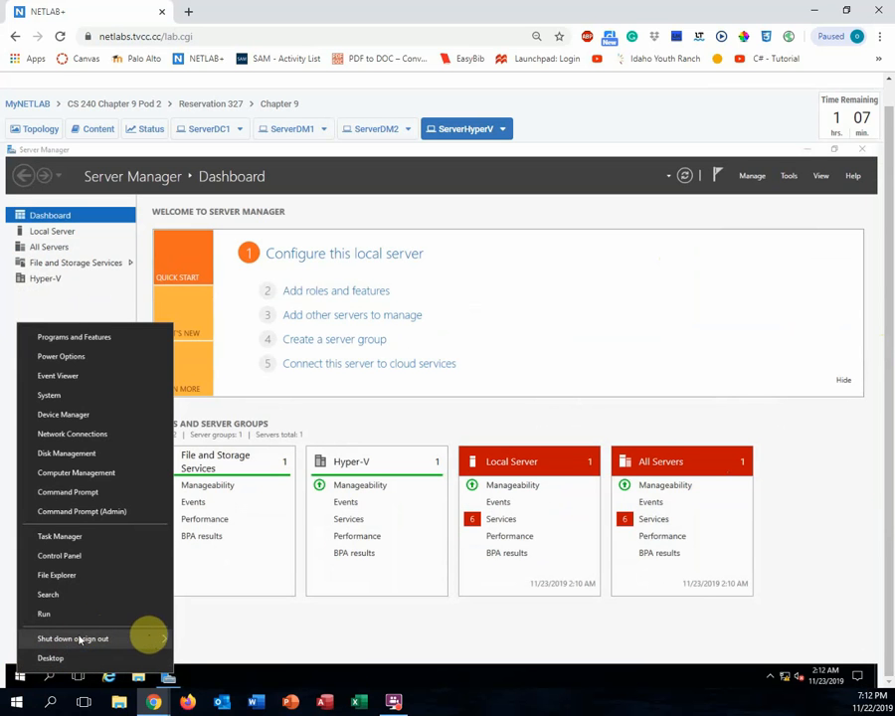
{"action": "mouse_move", "coordinate": [164, 639]}
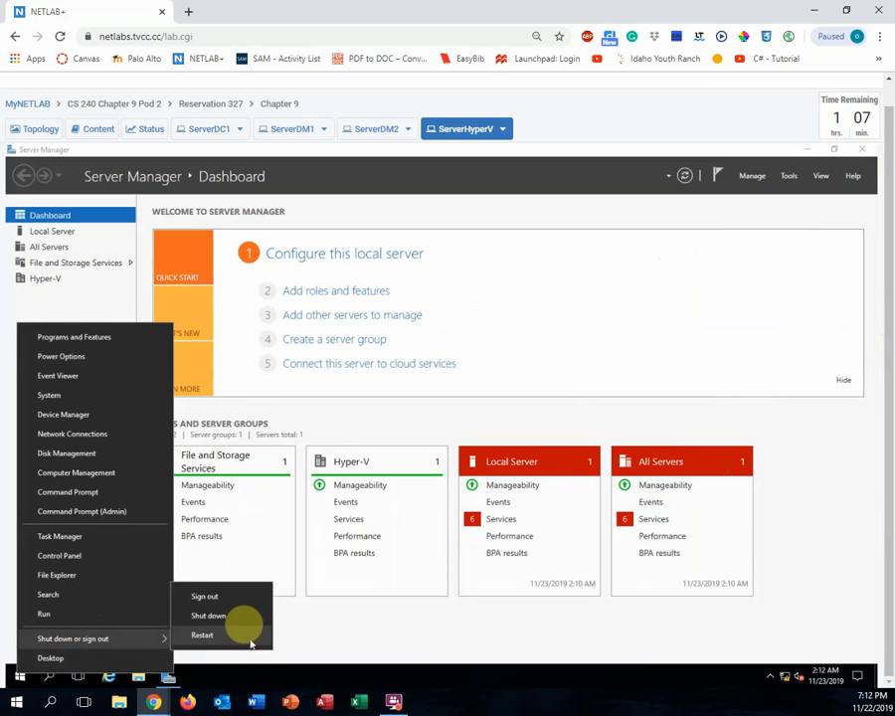
{"action": "left_click", "coordinate": [206, 597]}
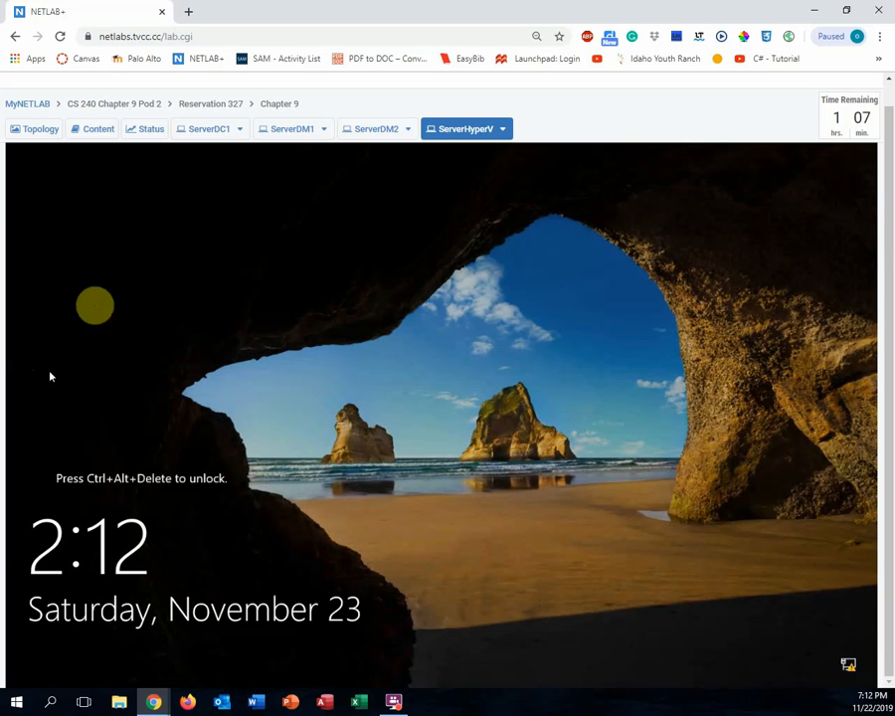
- Switch to the ServerDM1 console, unlock it with Ctrl+Alt+Del and enter the administrator password
{"action": "left_click", "coordinate": [283, 139]}
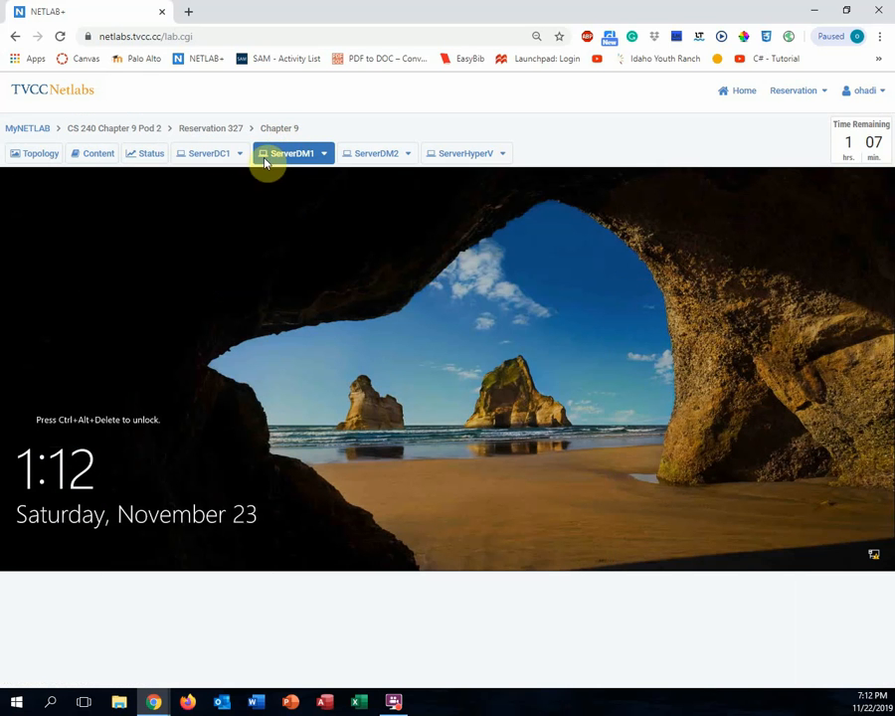
{"action": "left_click", "coordinate": [325, 157]}
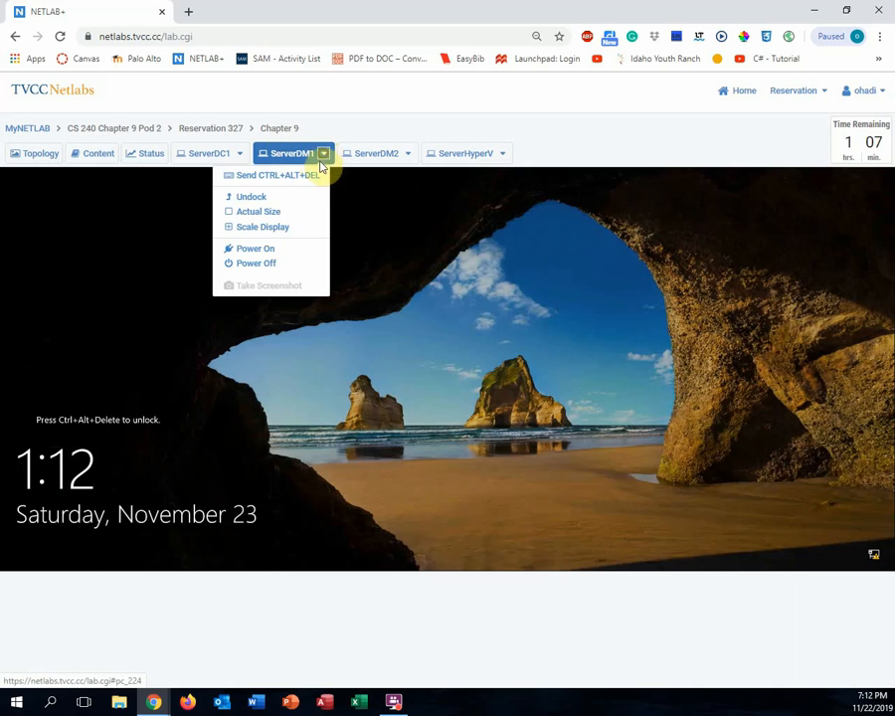
{"action": "left_click", "coordinate": [311, 177]}
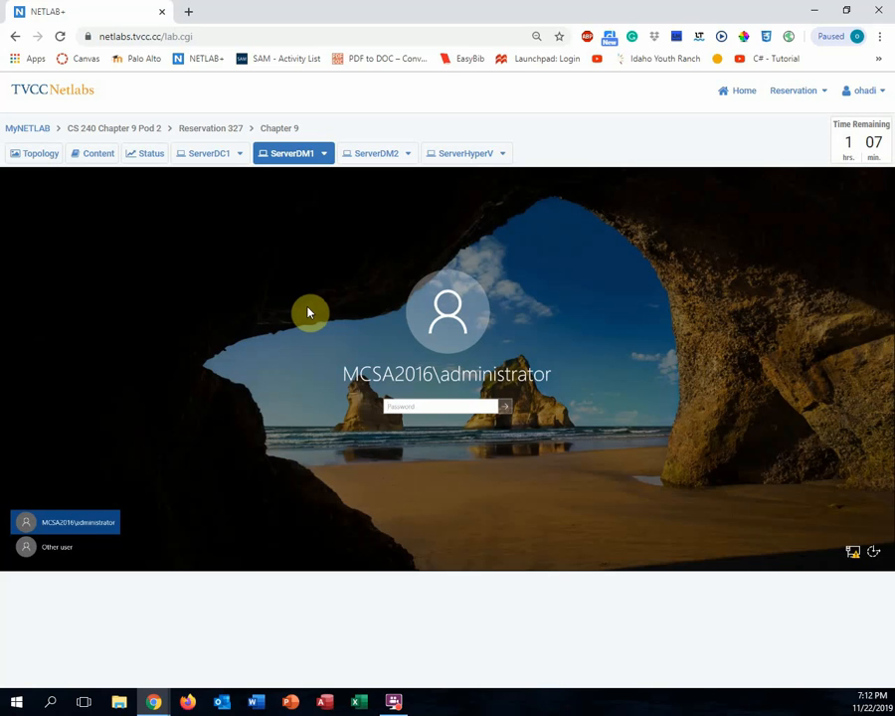
{"action": "type", "text": "••••••••••"}
{"action": "key", "text": "Return"}
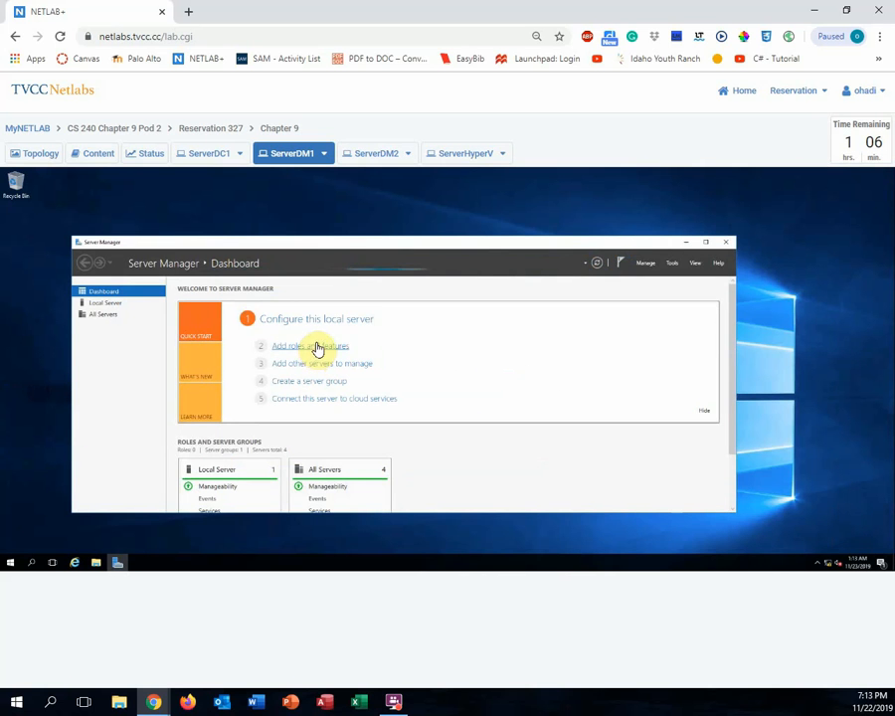
- Launch Hyper-V Manager from Server Manager's Tools and open Hyper-V Settings for the SERVERDM1 host
{"action": "left_click", "coordinate": [673, 263]}
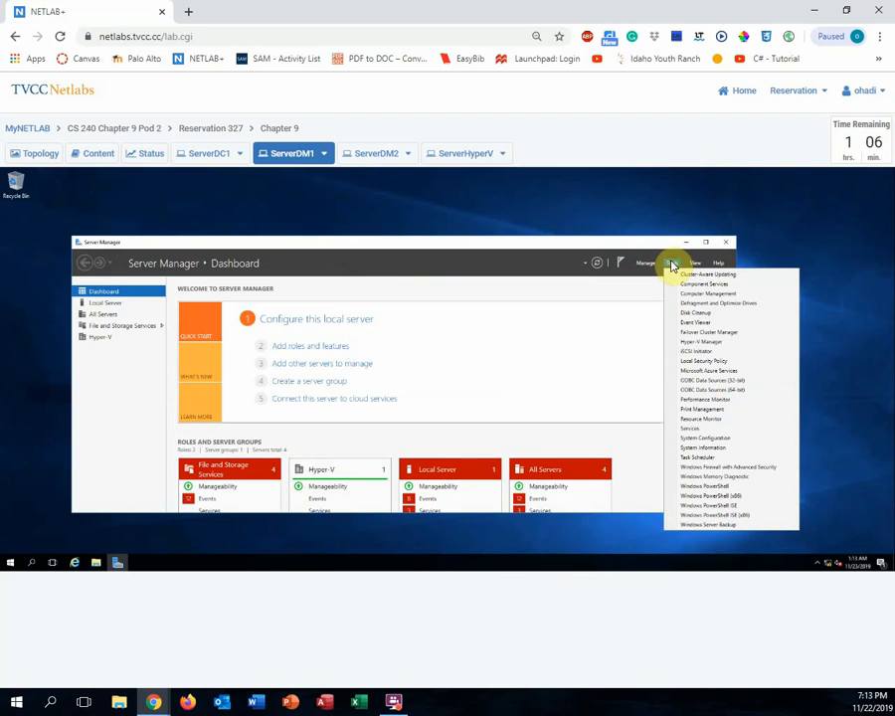
{"action": "left_click", "coordinate": [708, 342]}
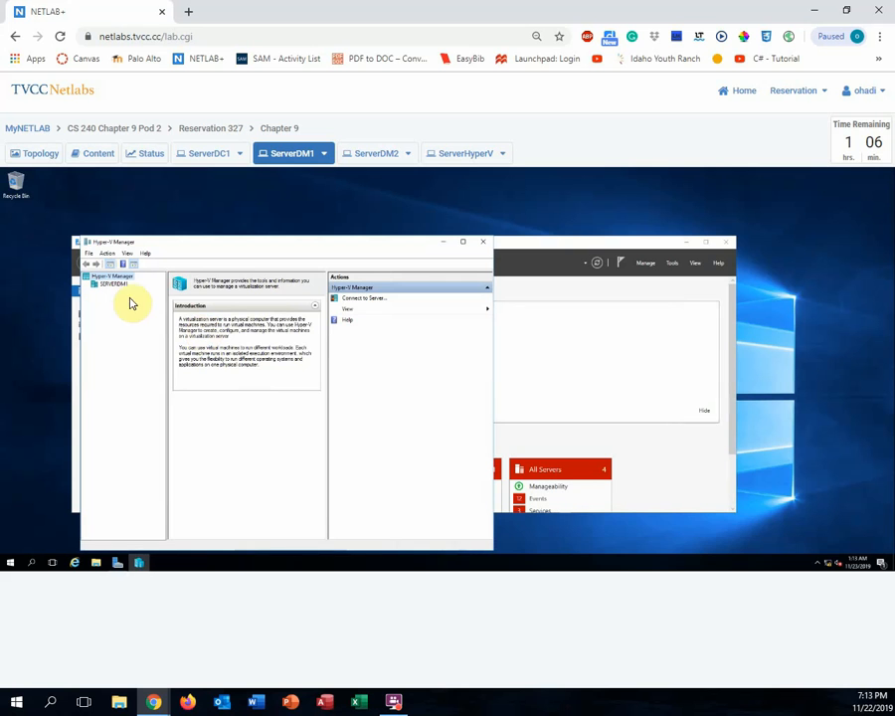
{"action": "left_click", "coordinate": [117, 286]}
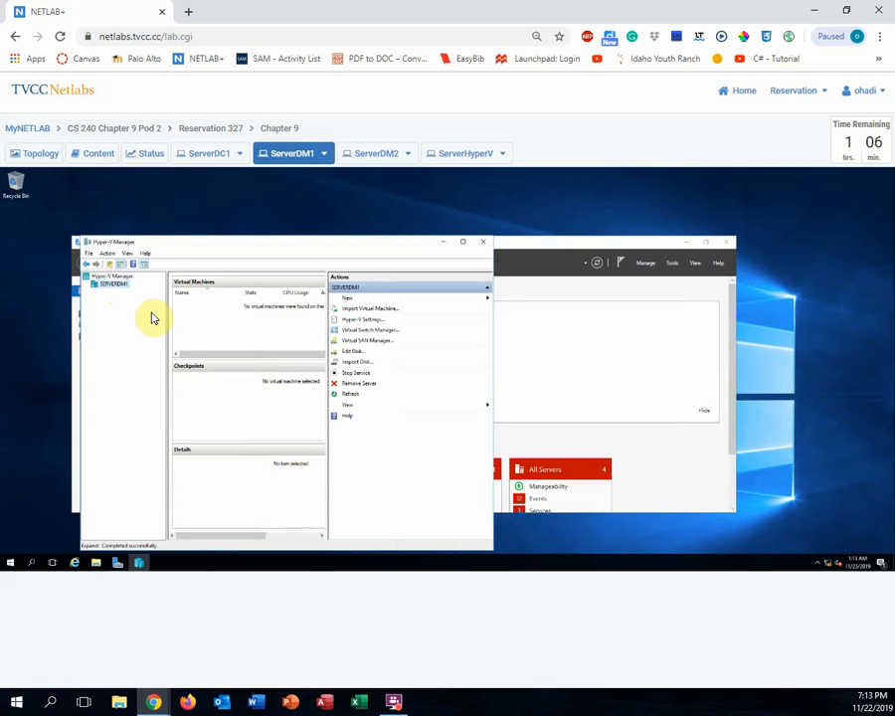
{"action": "left_click", "coordinate": [359, 320]}
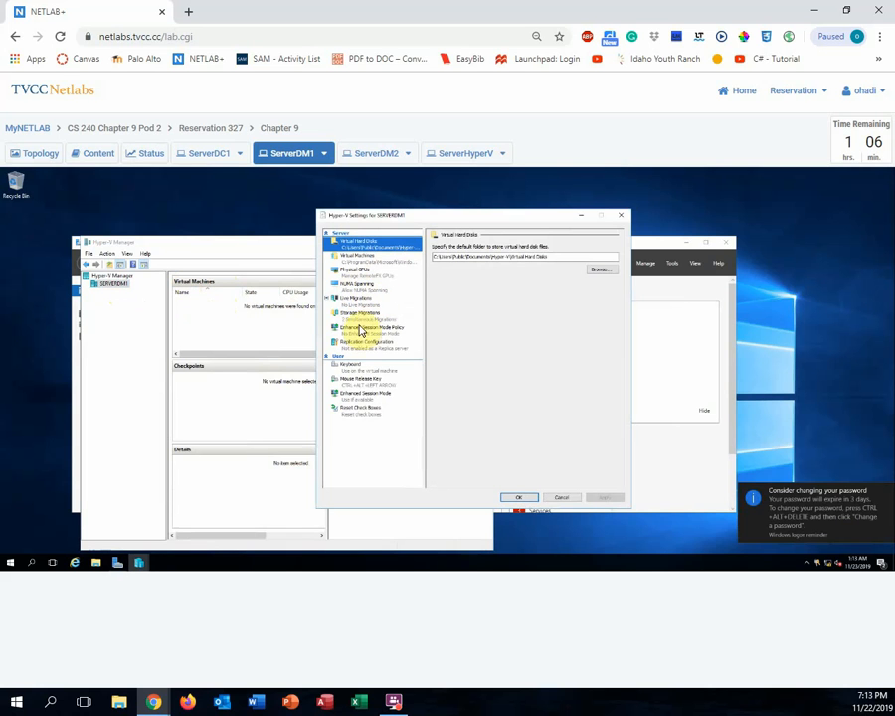
- Under Live Migrations, enable incoming and outgoing live migrations using any available network, and save
{"action": "left_click", "coordinate": [355, 304]}
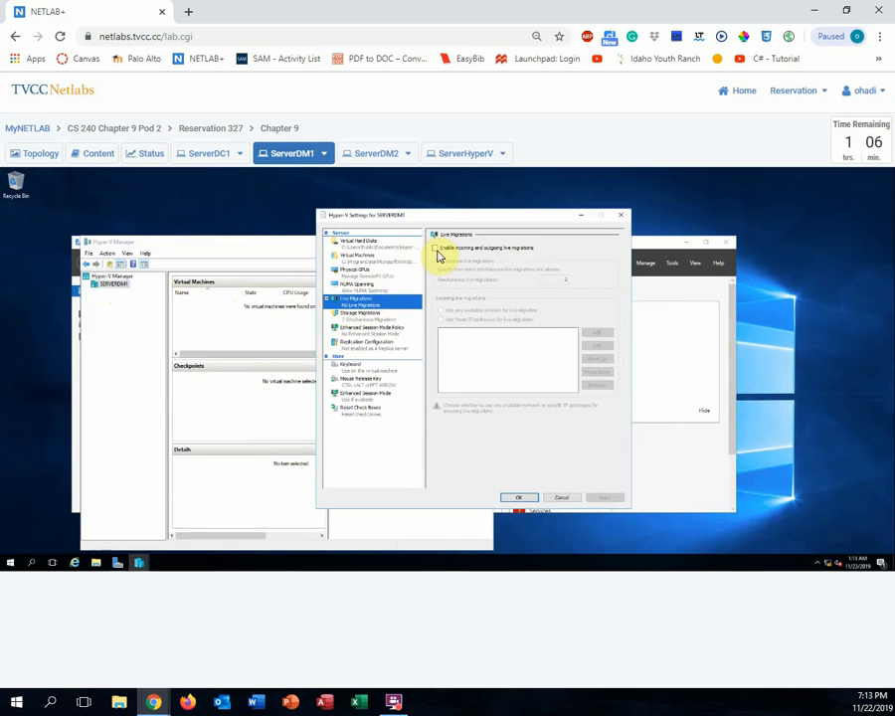
{"action": "left_click", "coordinate": [435, 249]}
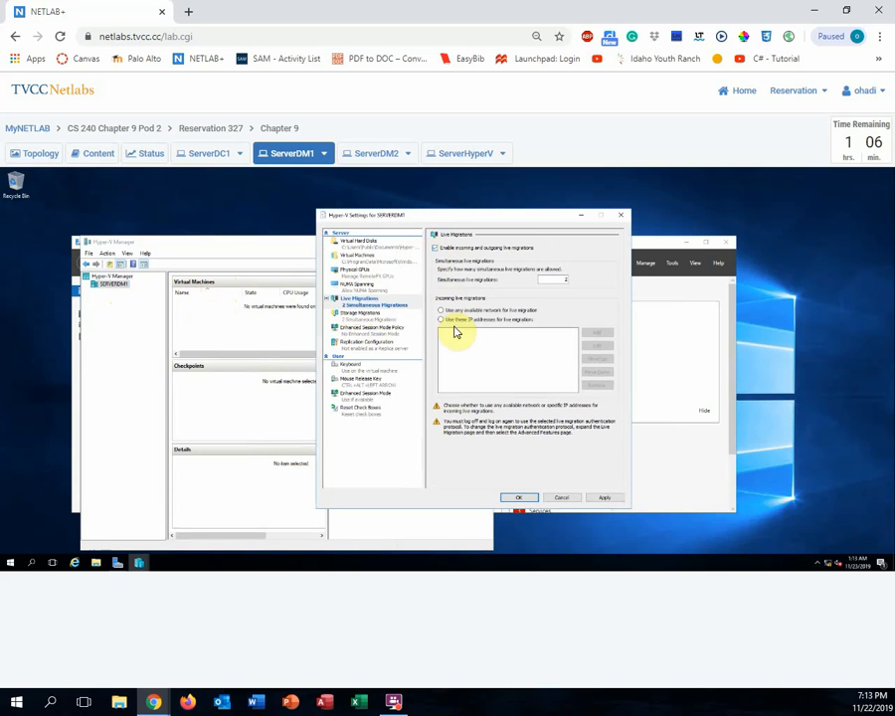
{"action": "left_click", "coordinate": [440, 311]}
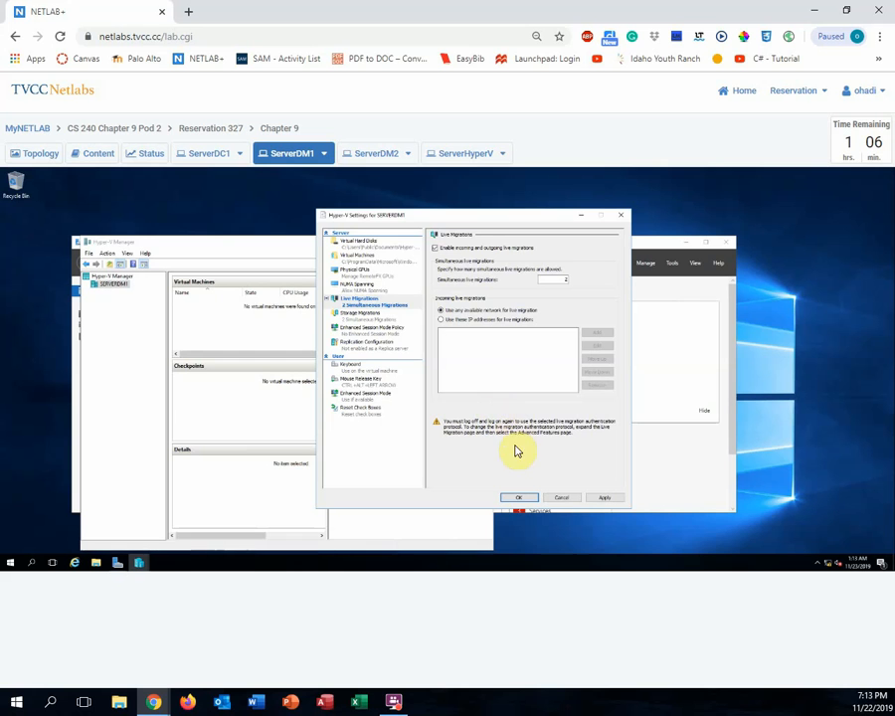
{"action": "left_click", "coordinate": [524, 499]}
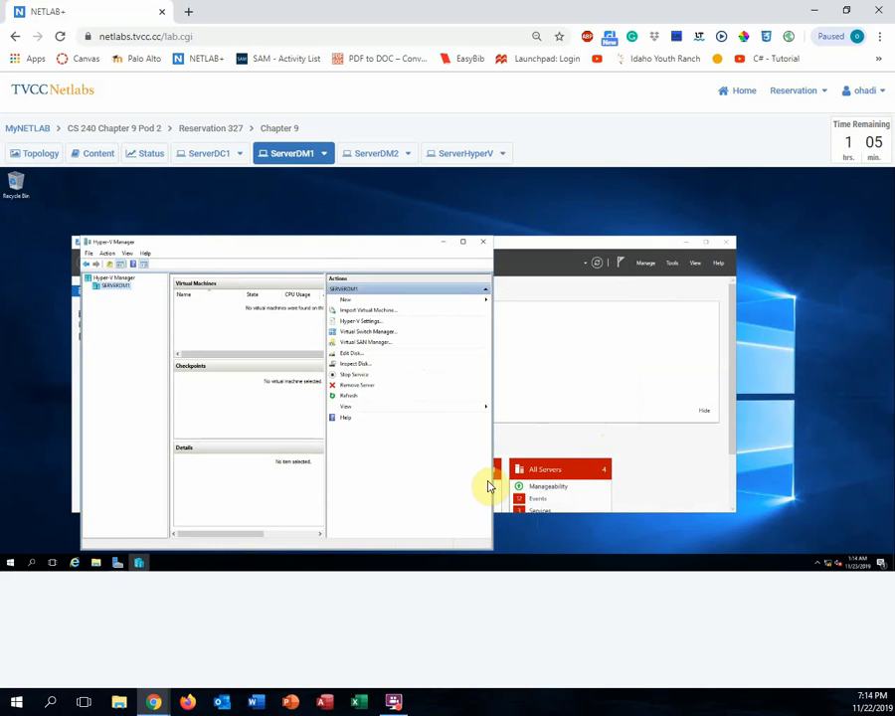
- In Virtual Switch Manager, create a Private virtual switch named PrivateNet and save it
{"action": "left_click", "coordinate": [362, 333]}
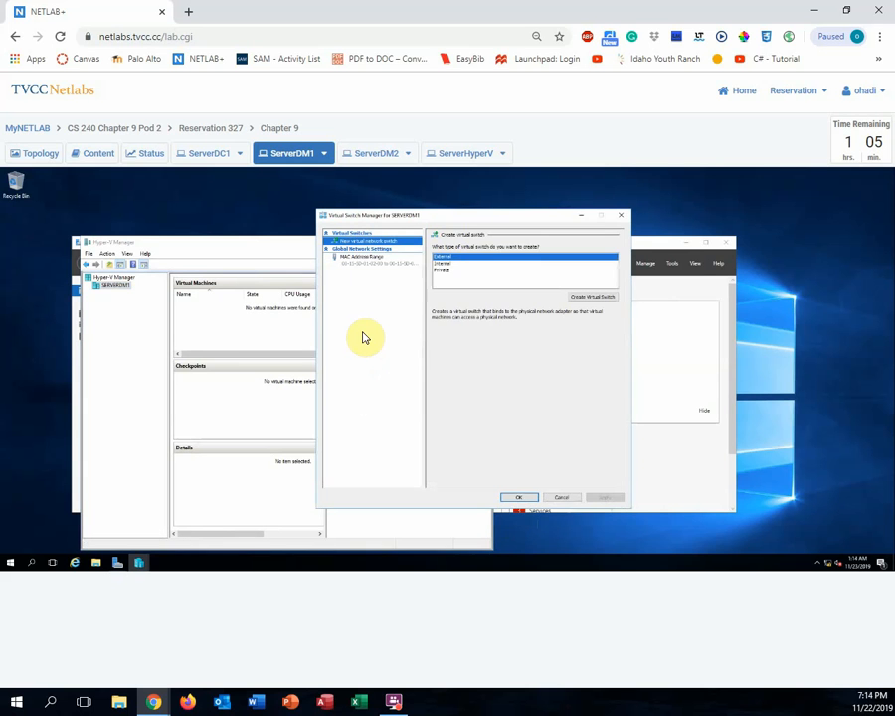
{"action": "left_click", "coordinate": [444, 271]}
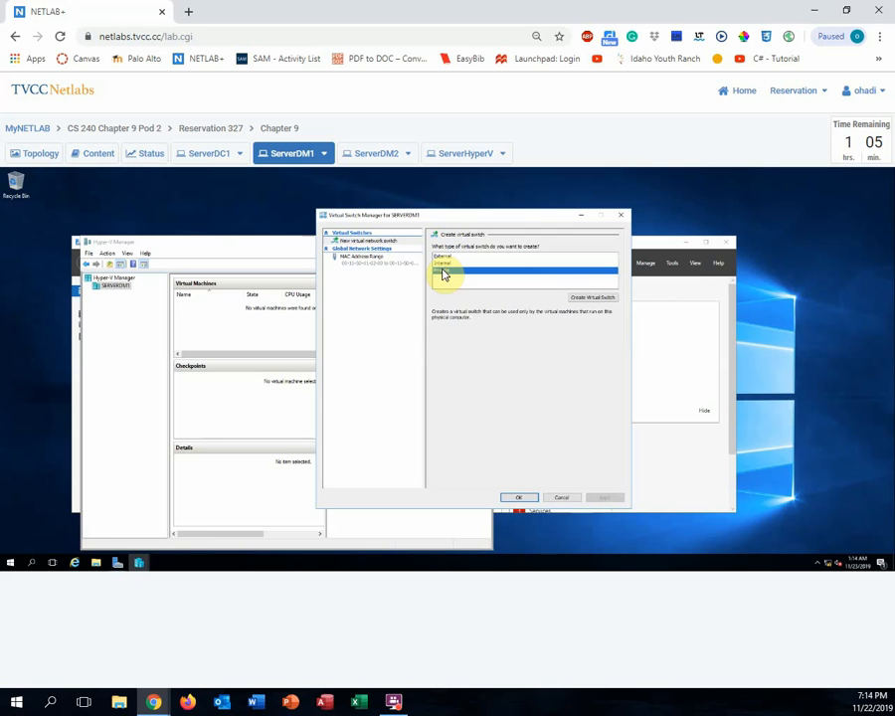
{"action": "left_click", "coordinate": [586, 301]}
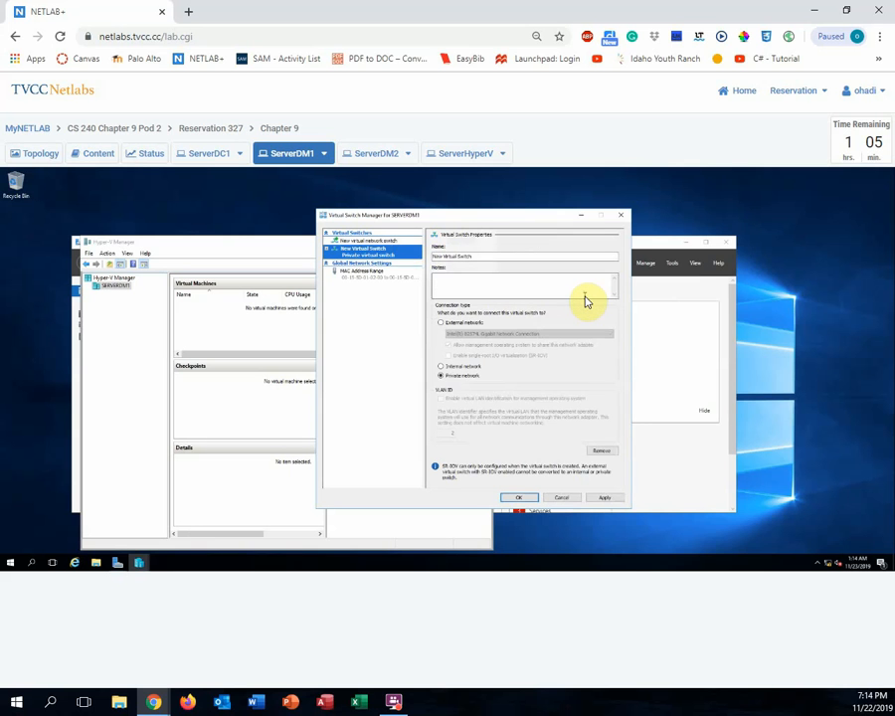
{"action": "left_click", "coordinate": [476, 256]}
{"action": "left_click_drag", "start_coordinate": [477, 256], "coordinate": [435, 262]}
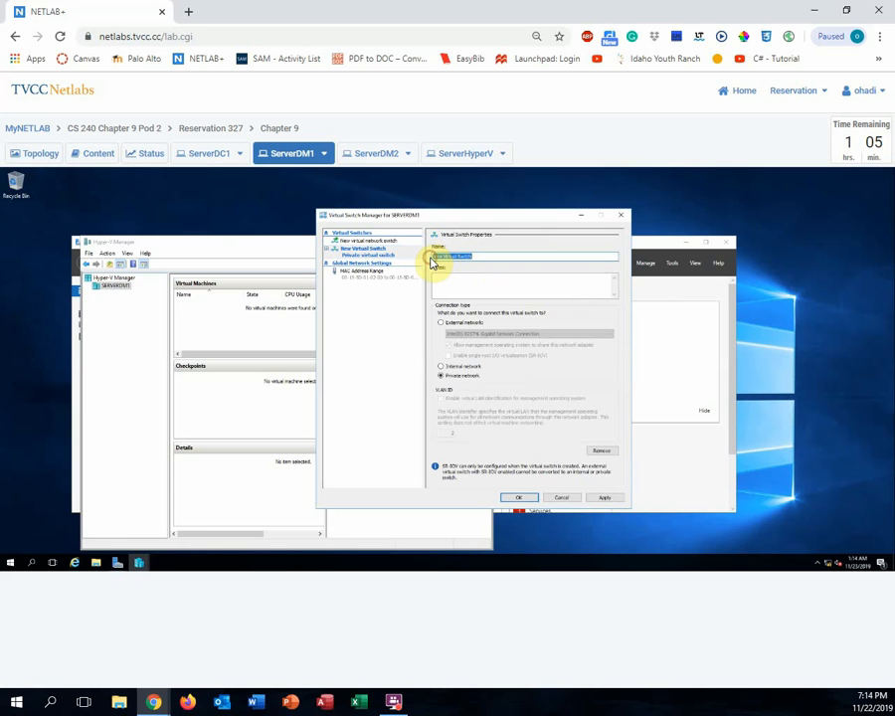
{"action": "type", "text": "PrivateNet"}
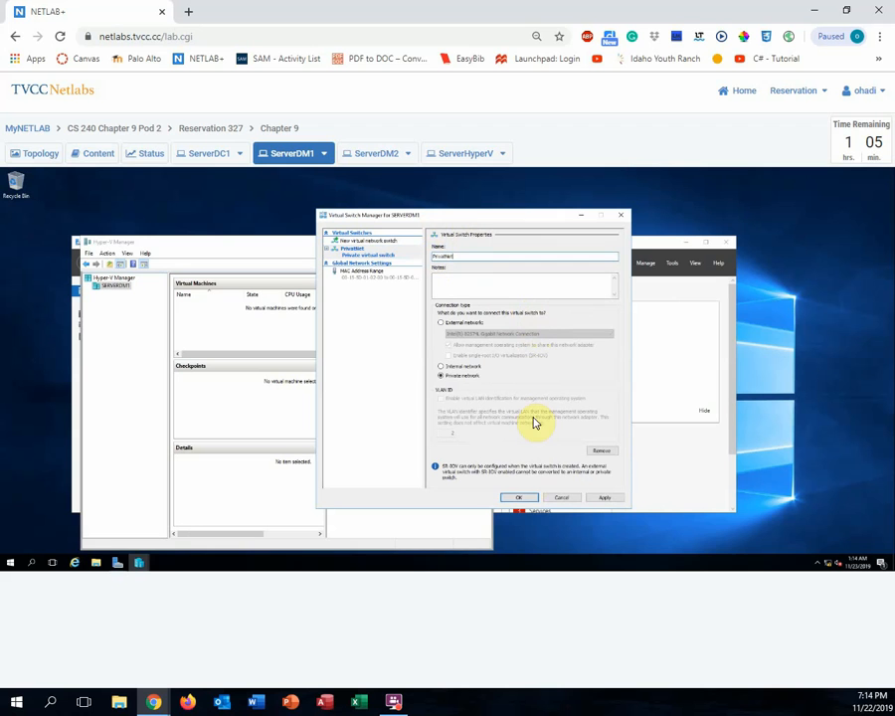
{"action": "left_click", "coordinate": [522, 497]}
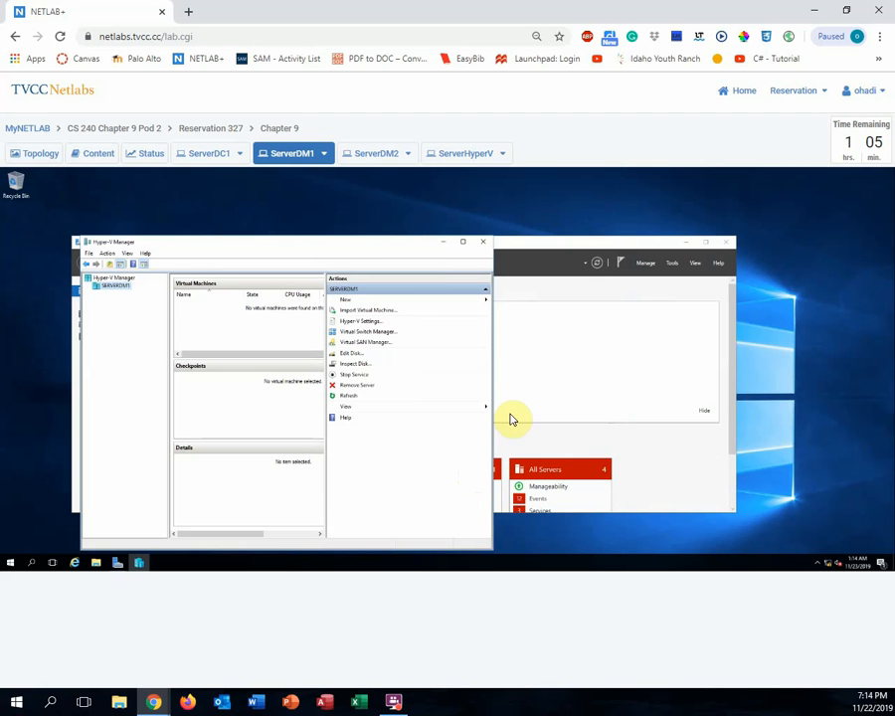
- On the ServerHyperV console, send Ctrl+Alt+Del and sign in with the administrator password
{"action": "left_click", "coordinate": [460, 154]}
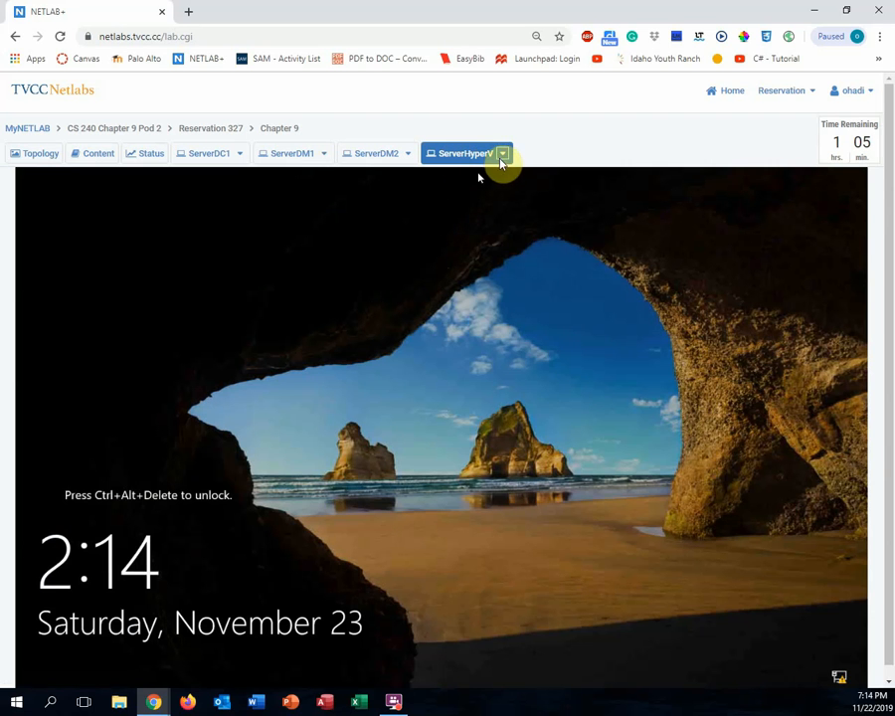
{"action": "left_click", "coordinate": [501, 157]}
{"action": "left_click", "coordinate": [496, 178]}
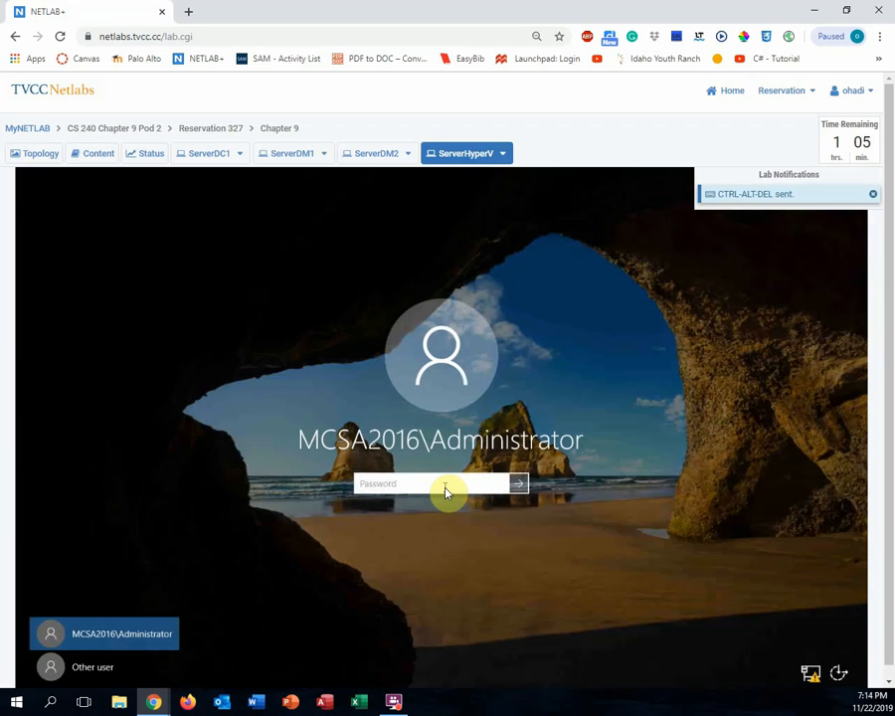
{"action": "type", "text": "Pa"}
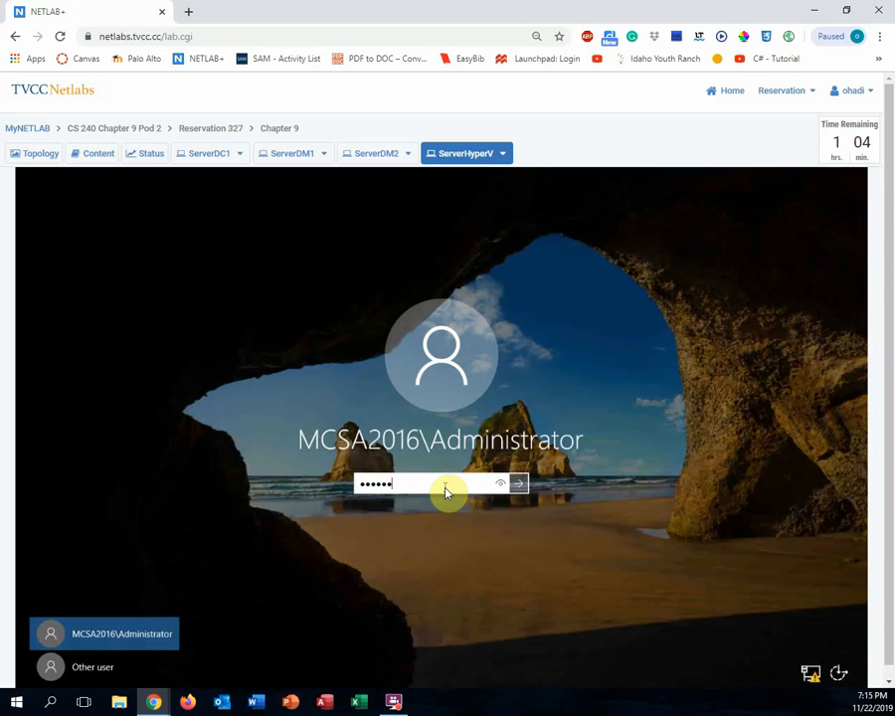
{"action": "key", "text": "Return"}
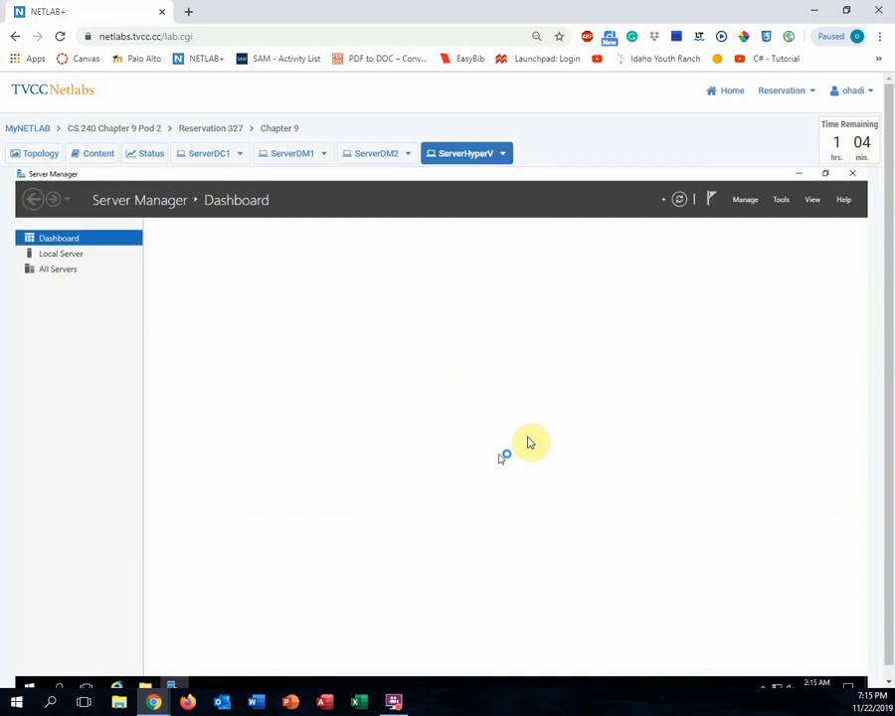
- Launch Hyper-V Manager on ServerHyperV and start ServerVM1 from its context menu
{"action": "left_click", "coordinate": [781, 202]}
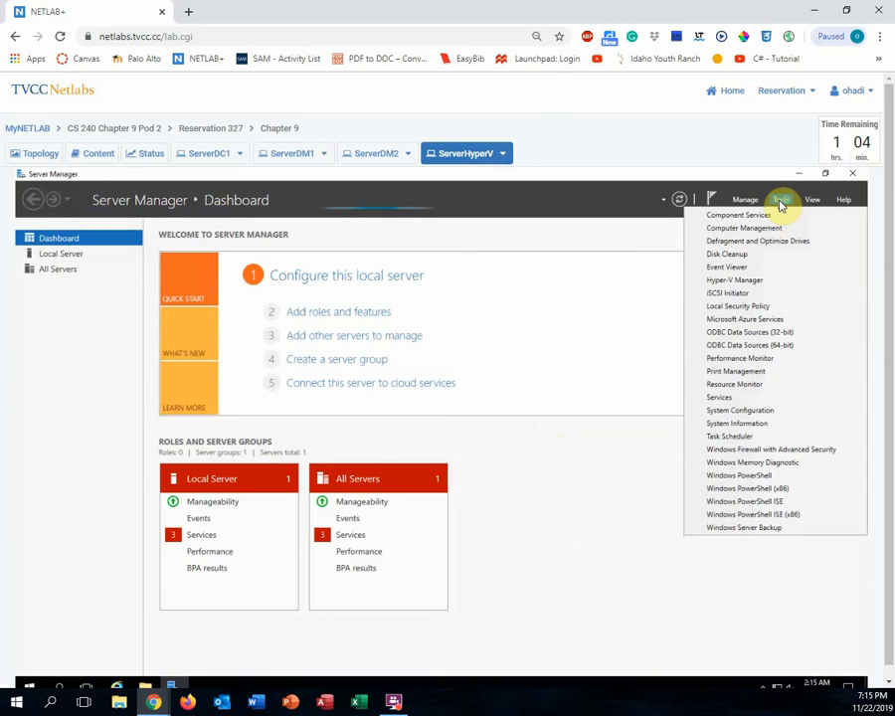
{"action": "left_click", "coordinate": [734, 280]}
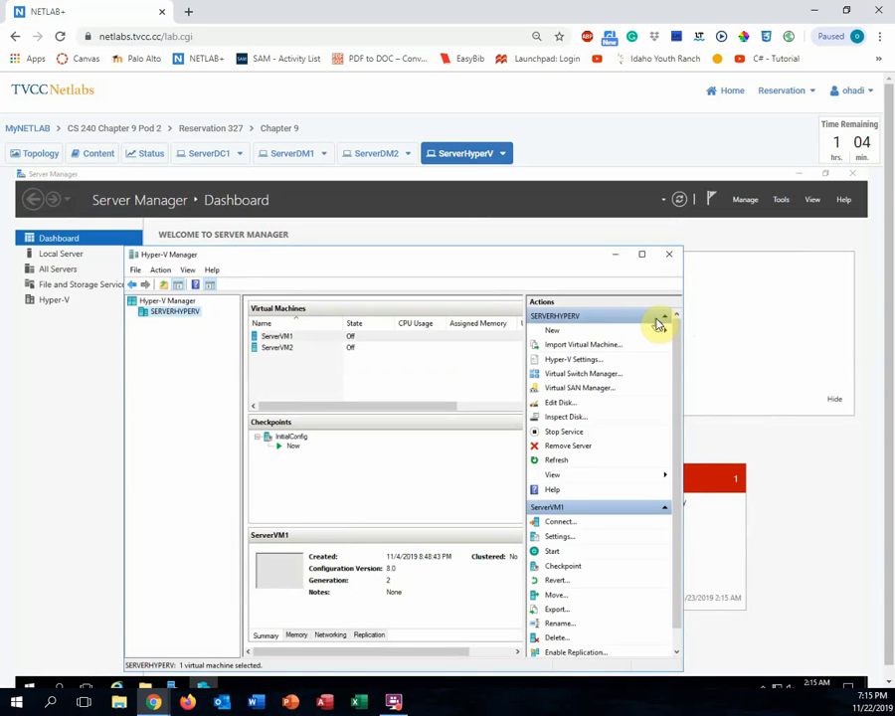
{"action": "left_click", "coordinate": [301, 344]}
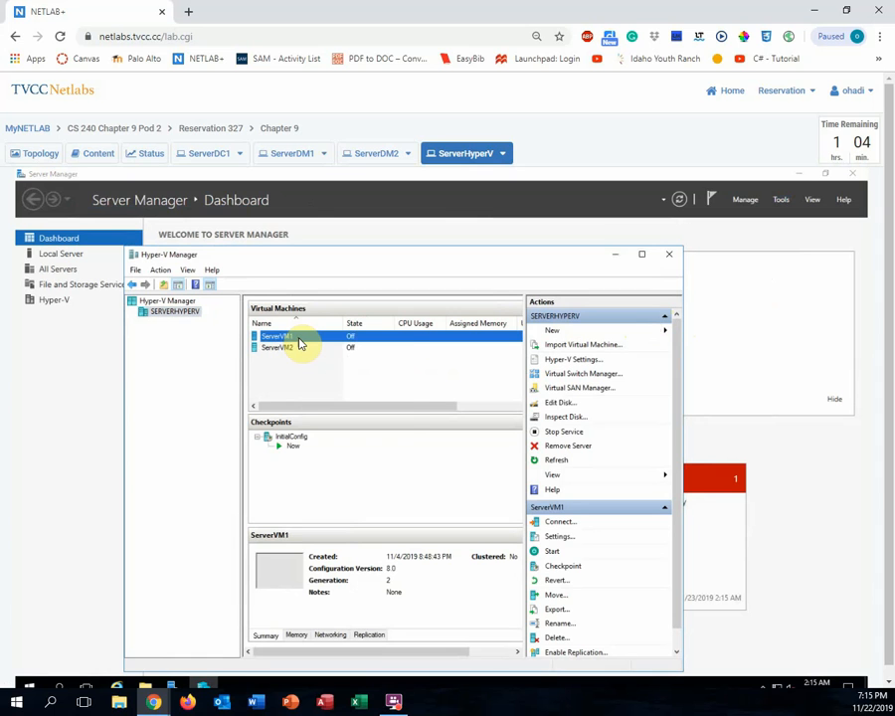
{"action": "right_click", "coordinate": [300, 344]}
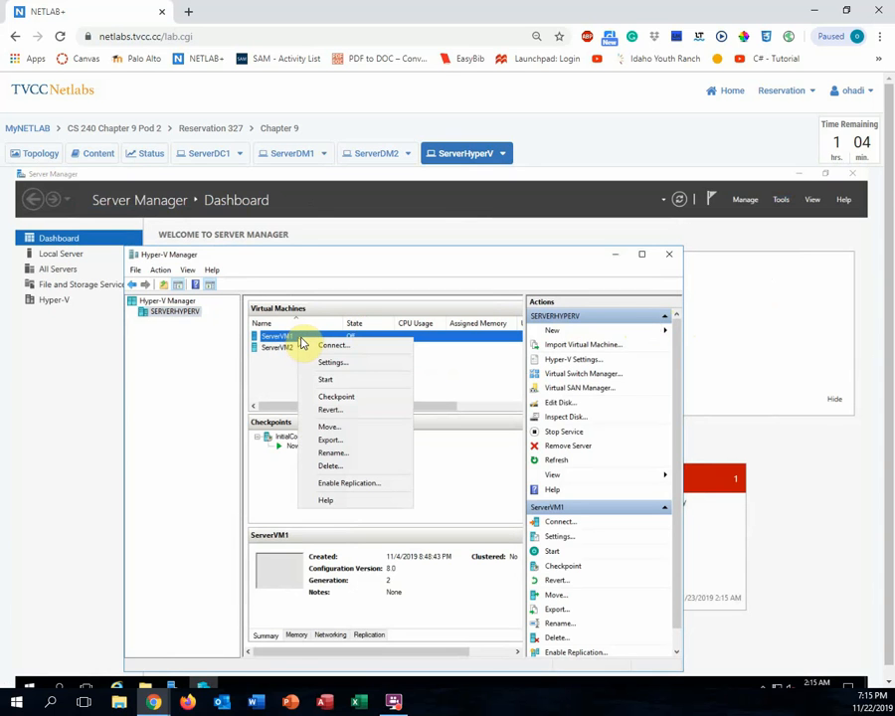
{"action": "left_click", "coordinate": [337, 381]}
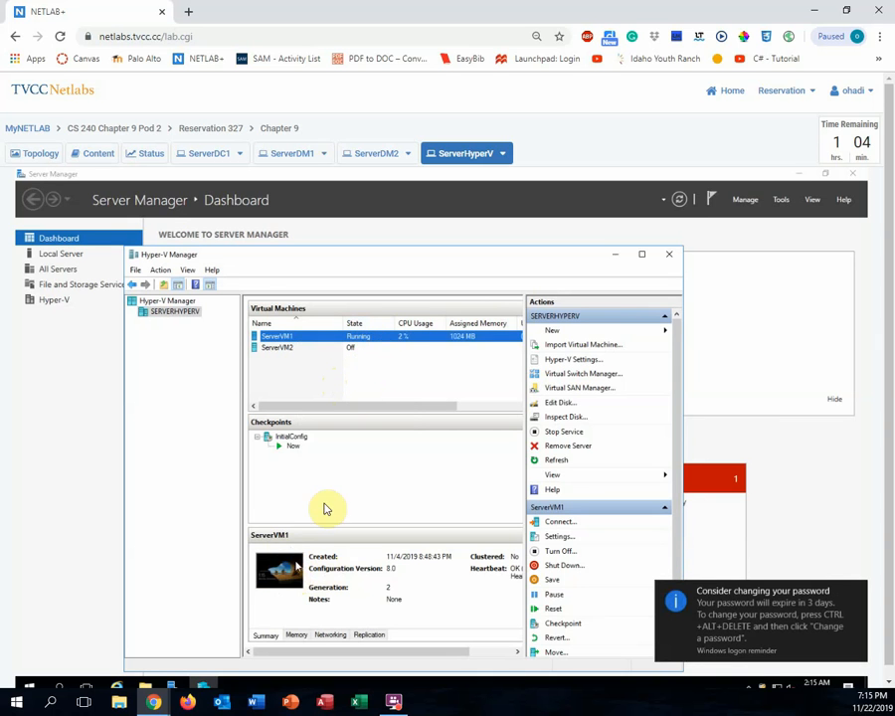
{"action": "right_click", "coordinate": [365, 341]}
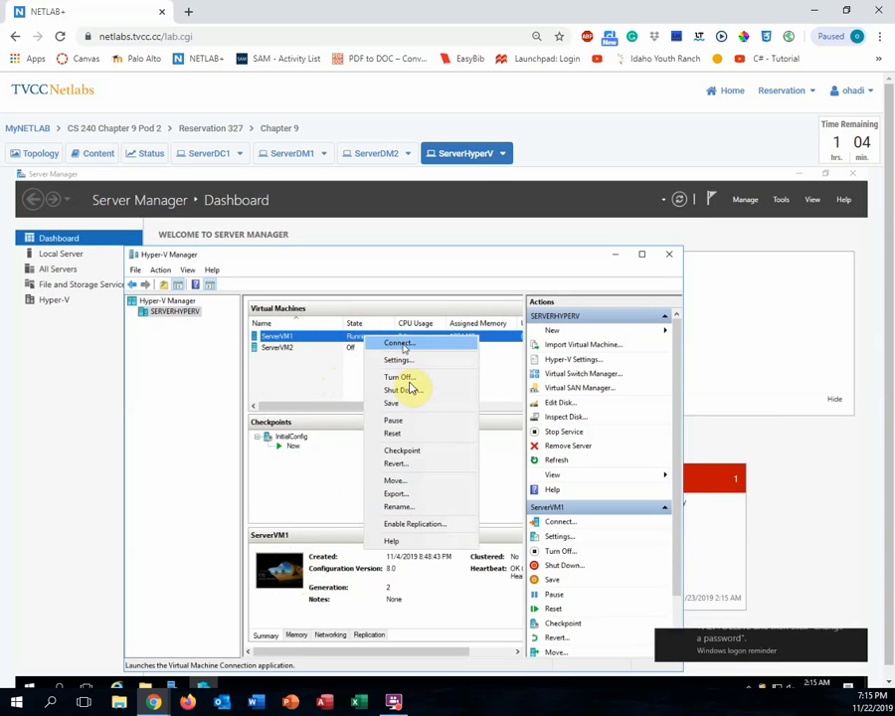
- Move the whole ServerVM1 to destination computer ServerDM1, keeping all its data in one location
{"action": "left_click", "coordinate": [398, 482]}
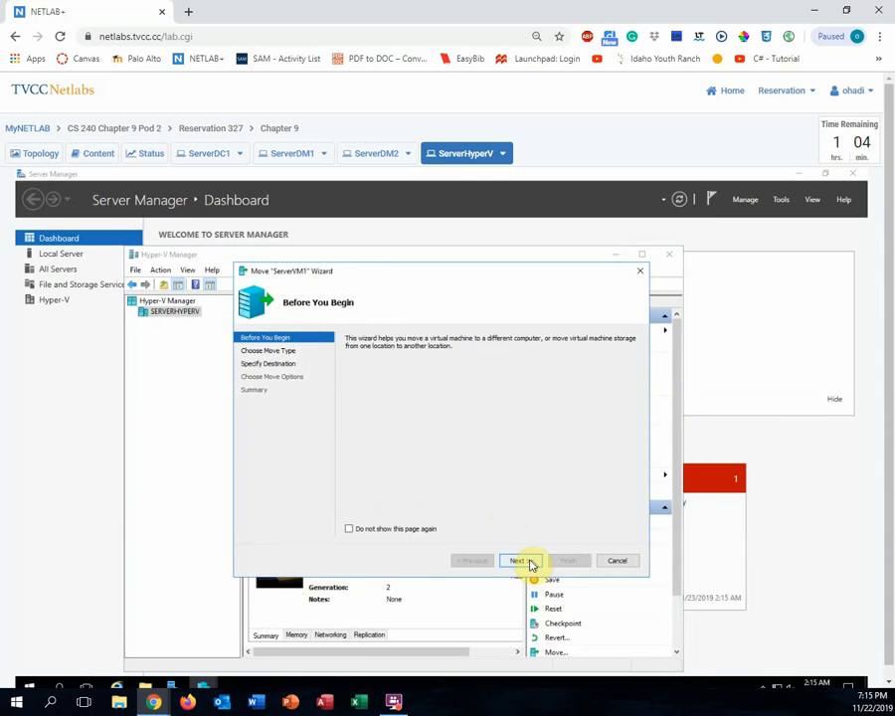
{"action": "left_click", "coordinate": [528, 563]}
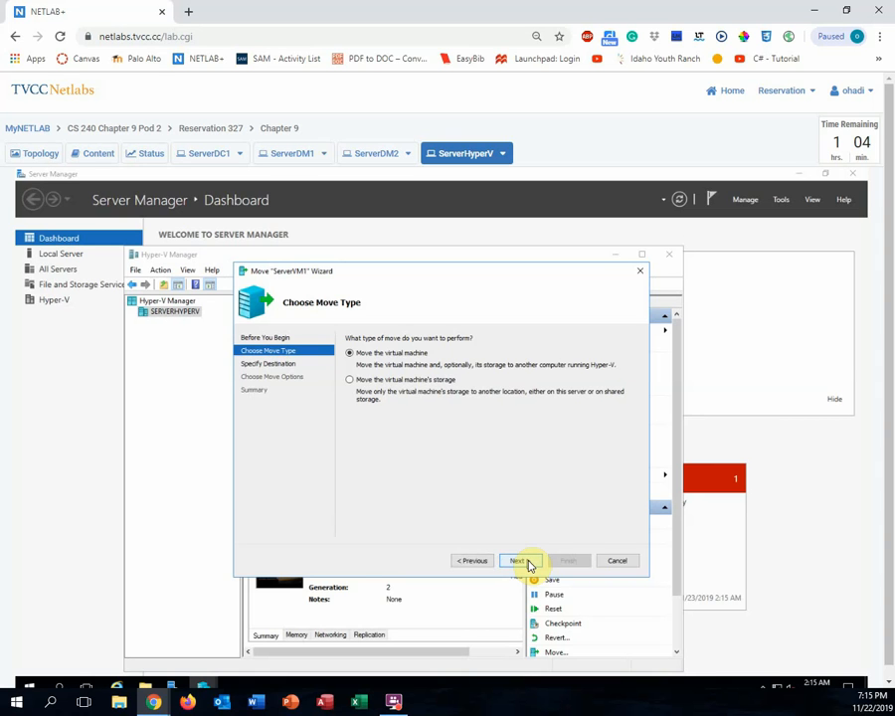
{"action": "left_click", "coordinate": [528, 563]}
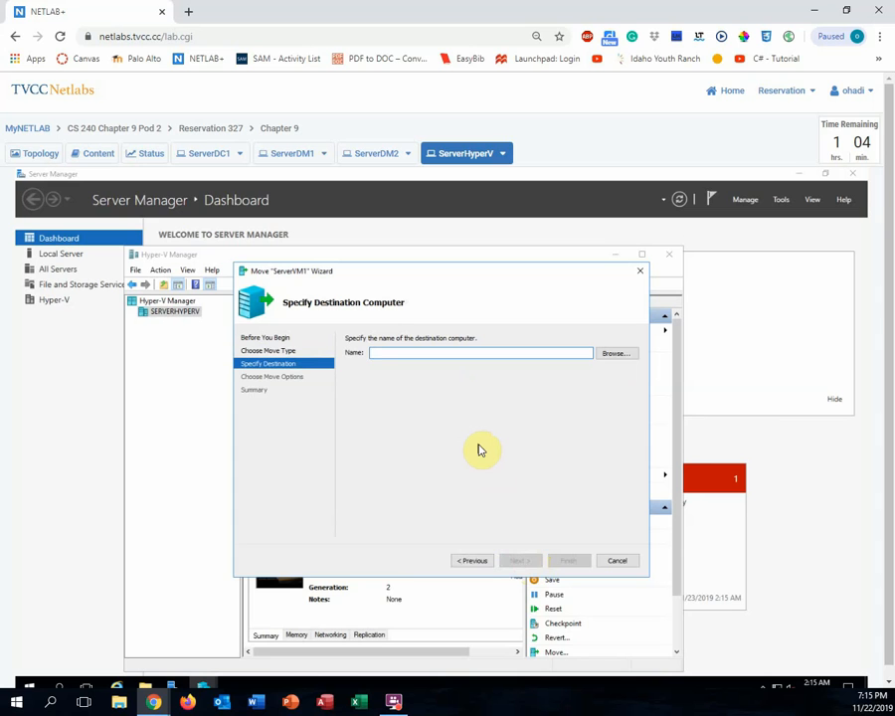
{"action": "type", "text": "Server"}
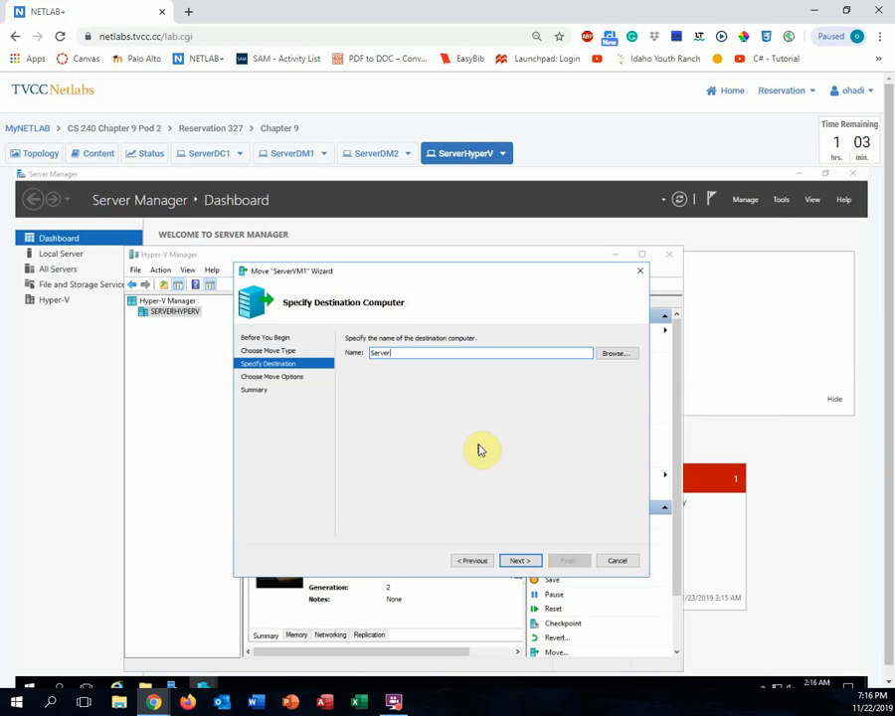
{"action": "type", "text": "DM1"}
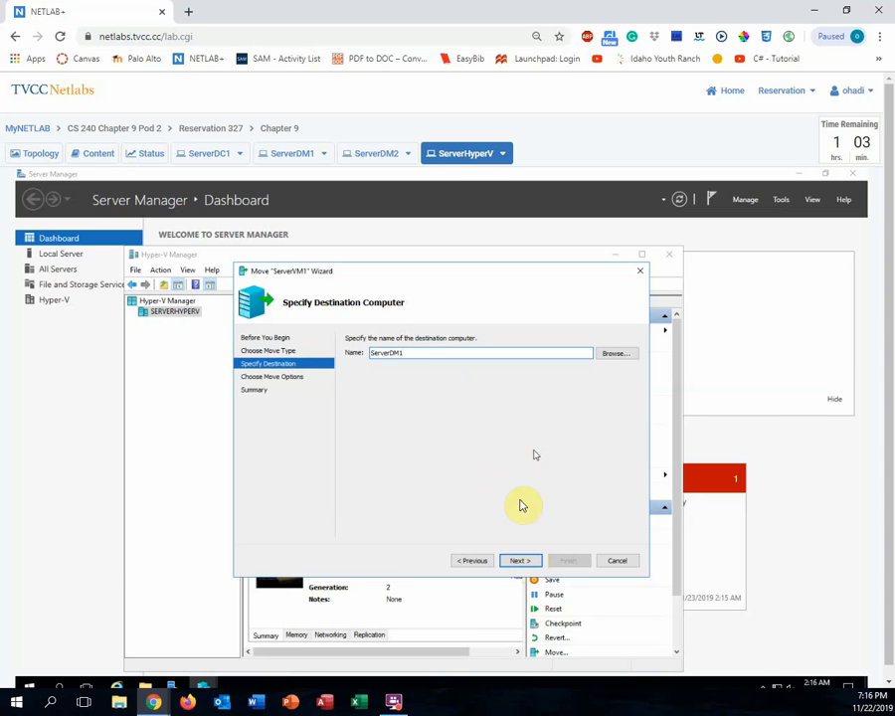
{"action": "left_click", "coordinate": [525, 563]}
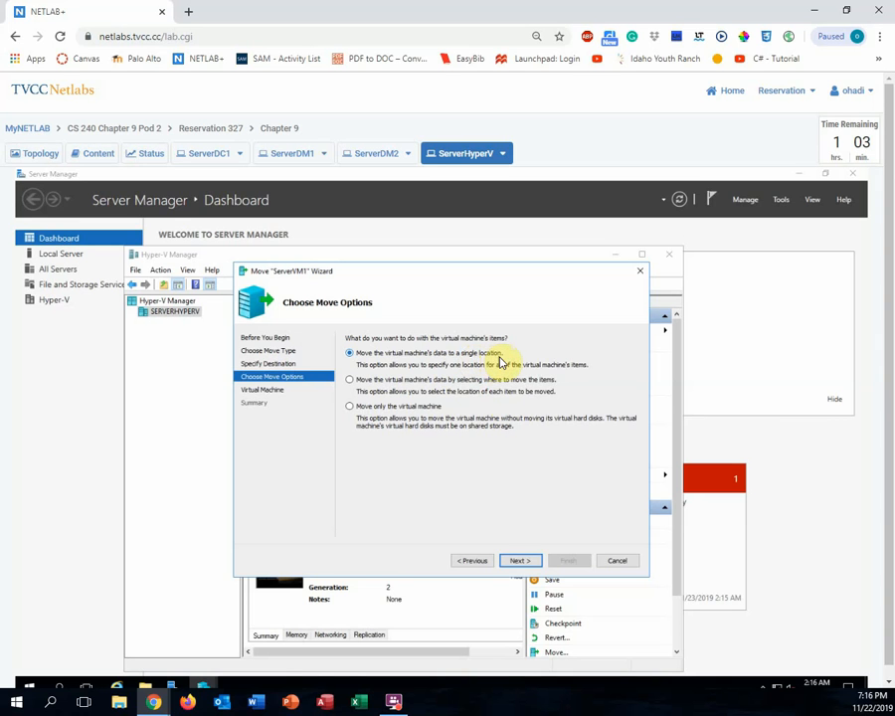
{"action": "left_click", "coordinate": [520, 562]}
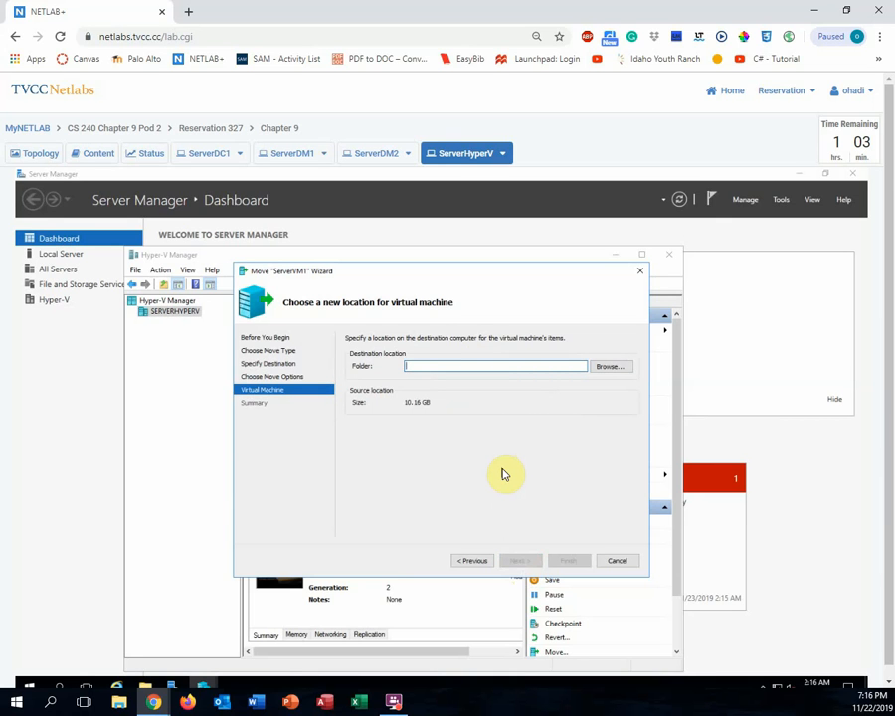
- Set C:\VMs as the destination folder and finish the wizard to start the move
{"action": "type", "text": "C:"}
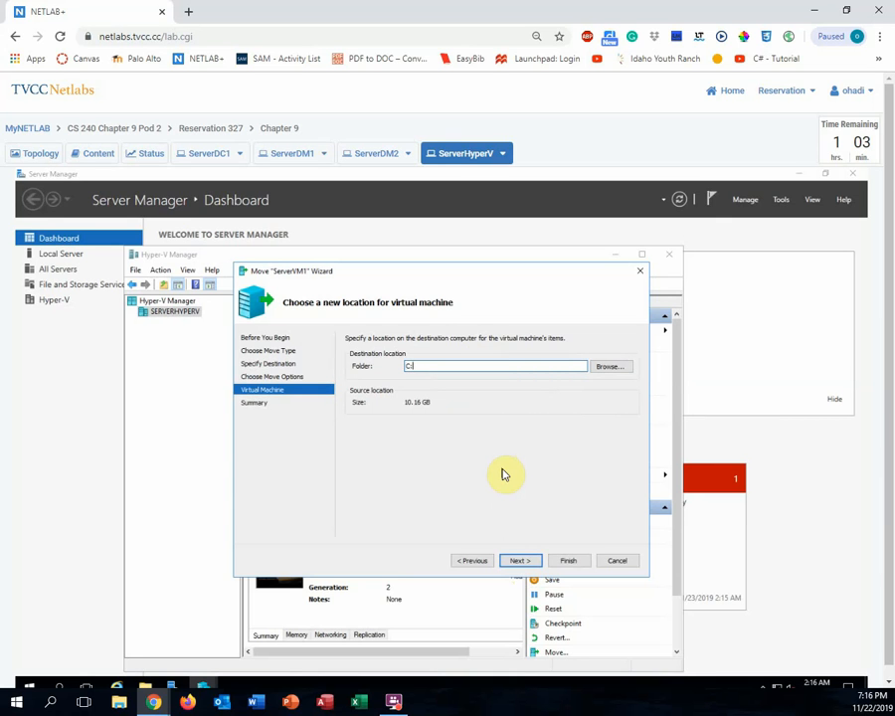
{"action": "type", "text": "\\VM"}
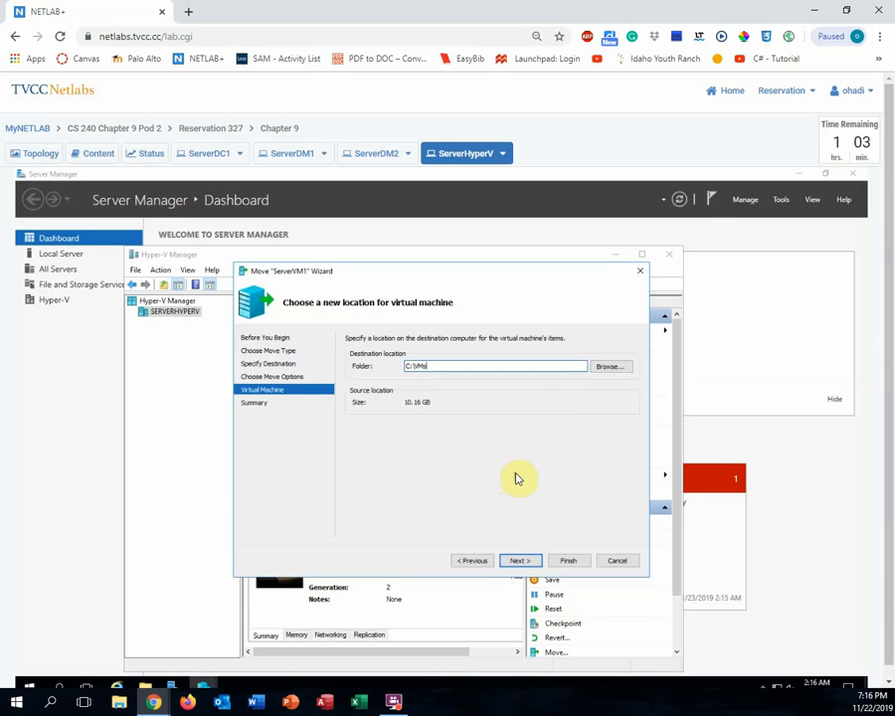
{"action": "type", "text": "s"}
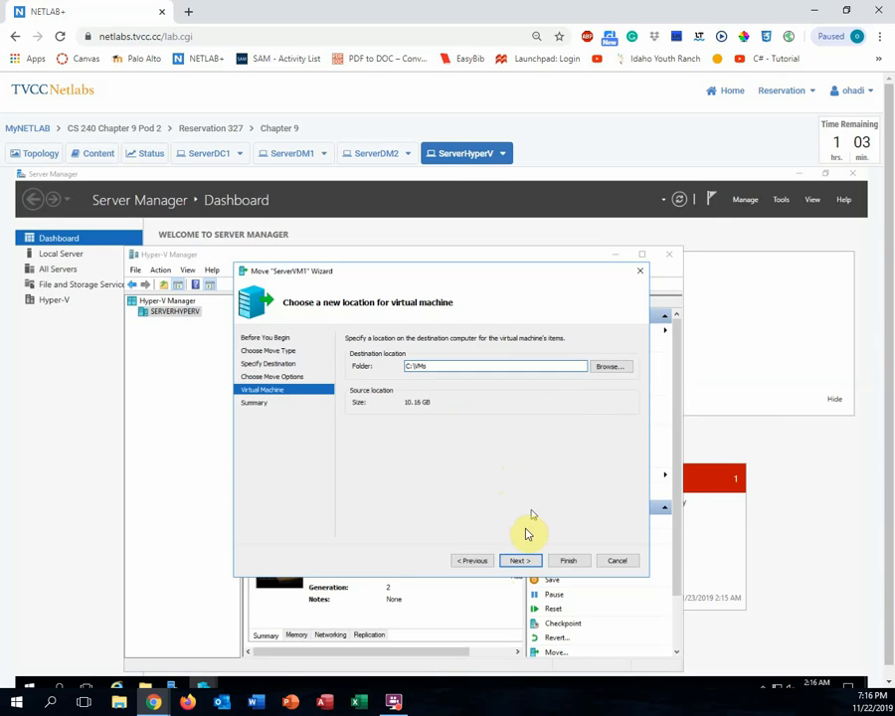
{"action": "left_click", "coordinate": [521, 563]}
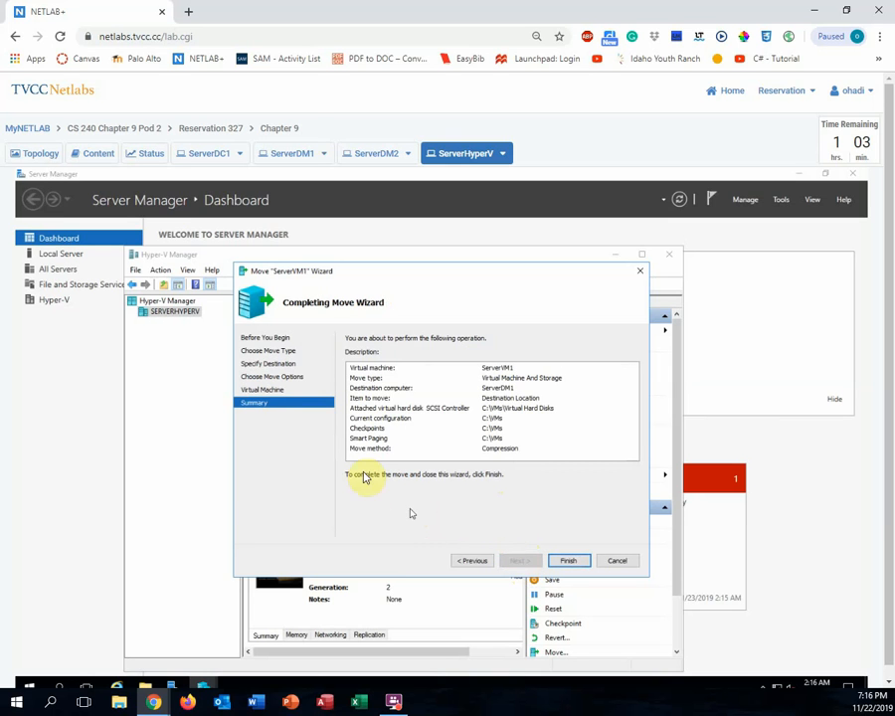
{"action": "left_click", "coordinate": [570, 562]}
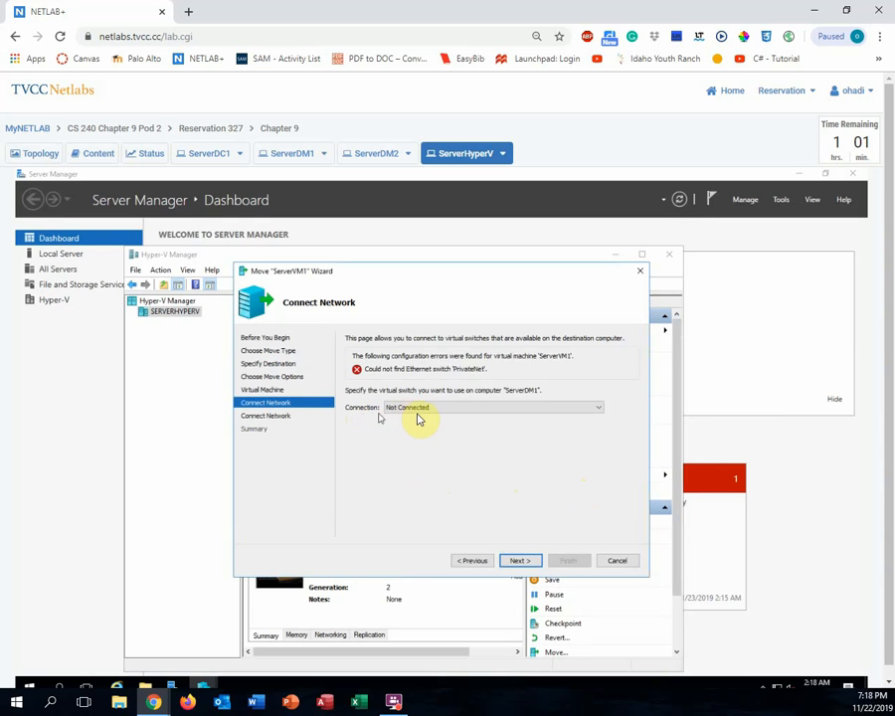
- Connect ServerVM1 and its InitialConfig checkpoint to PrivateNet, then finish the move
{"action": "left_click", "coordinate": [597, 408]}
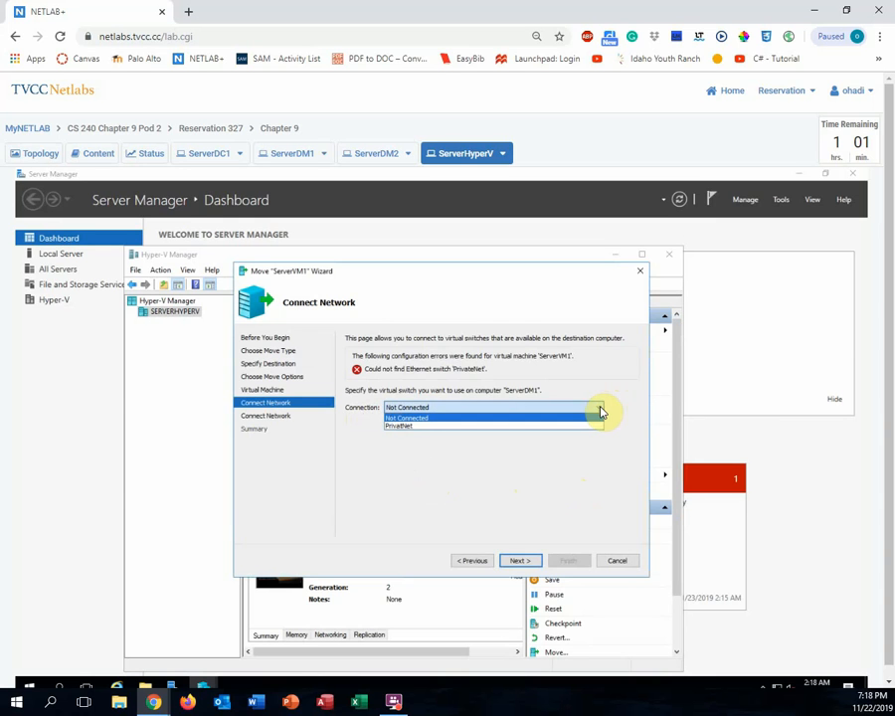
{"action": "left_click", "coordinate": [542, 426]}
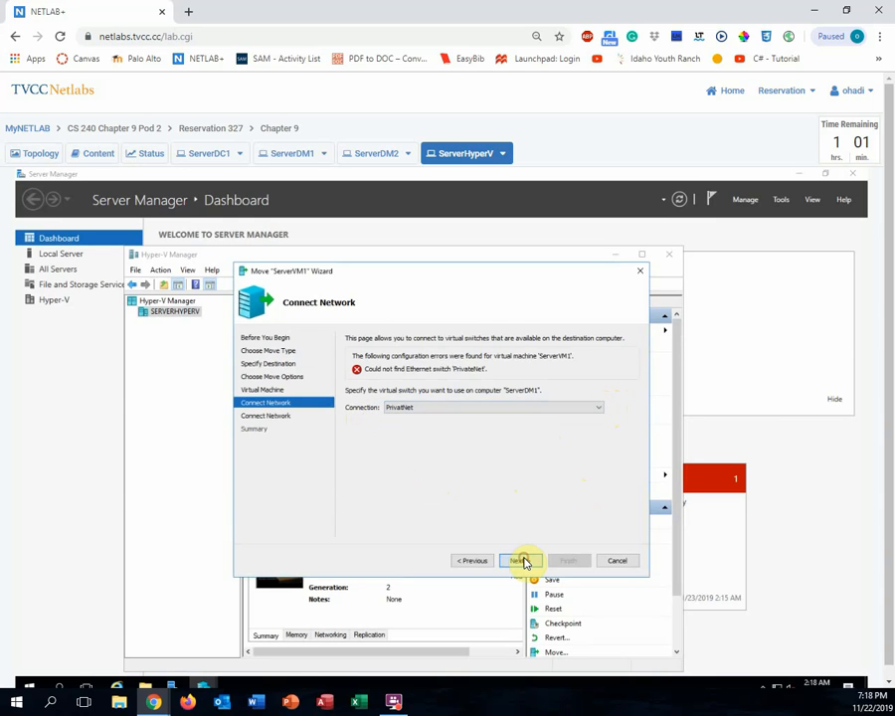
{"action": "left_click", "coordinate": [523, 561]}
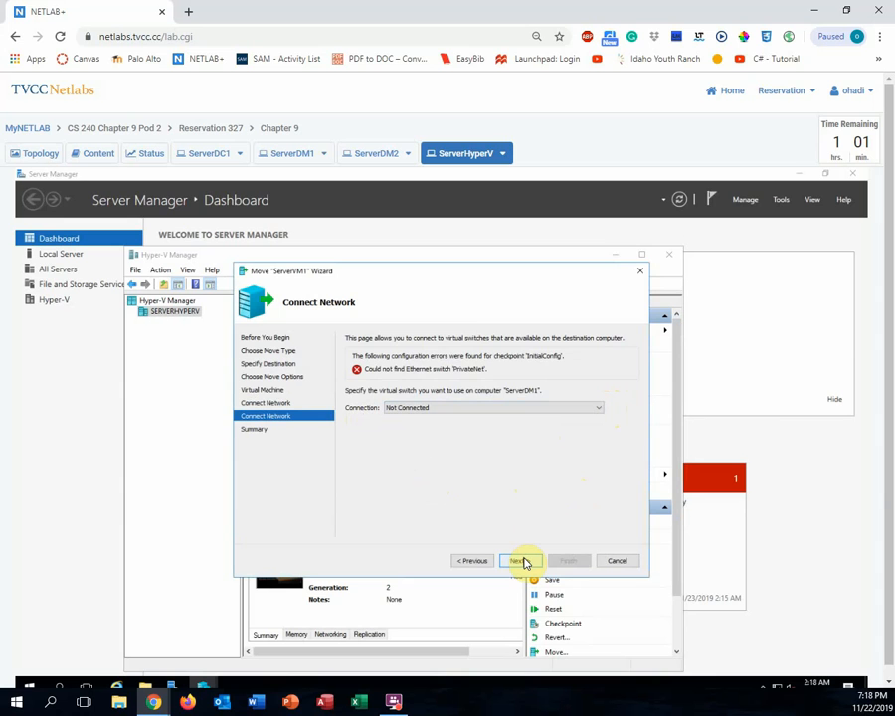
{"action": "left_click", "coordinate": [598, 408]}
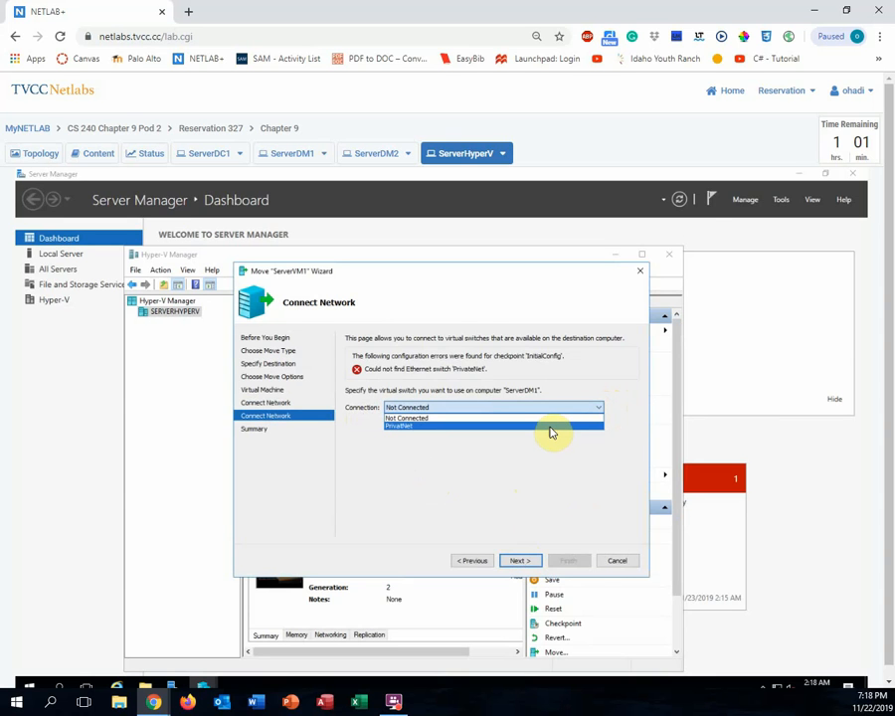
{"action": "left_click", "coordinate": [551, 427]}
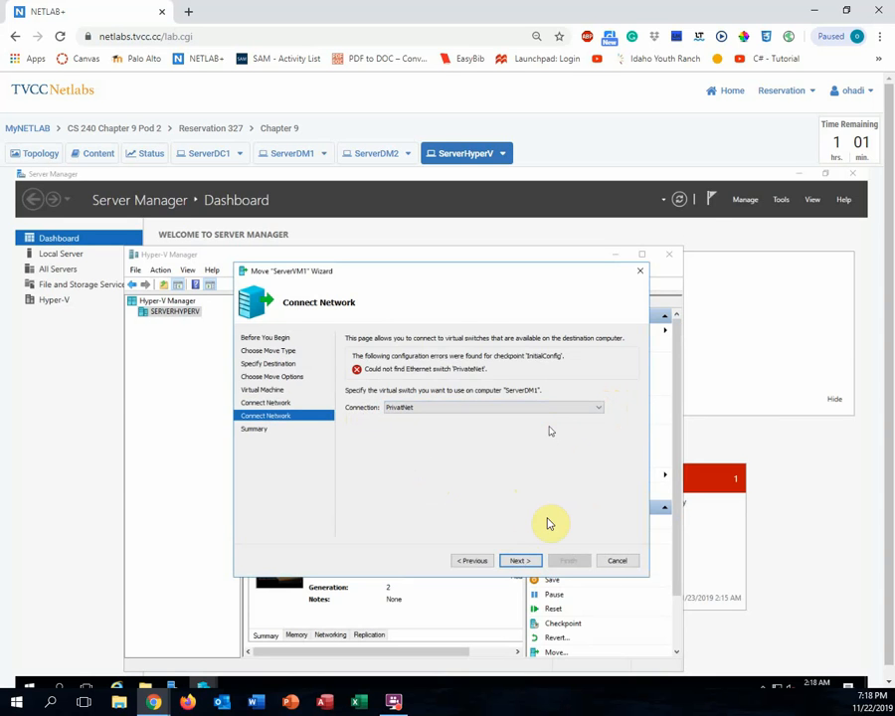
{"action": "left_click", "coordinate": [521, 560]}
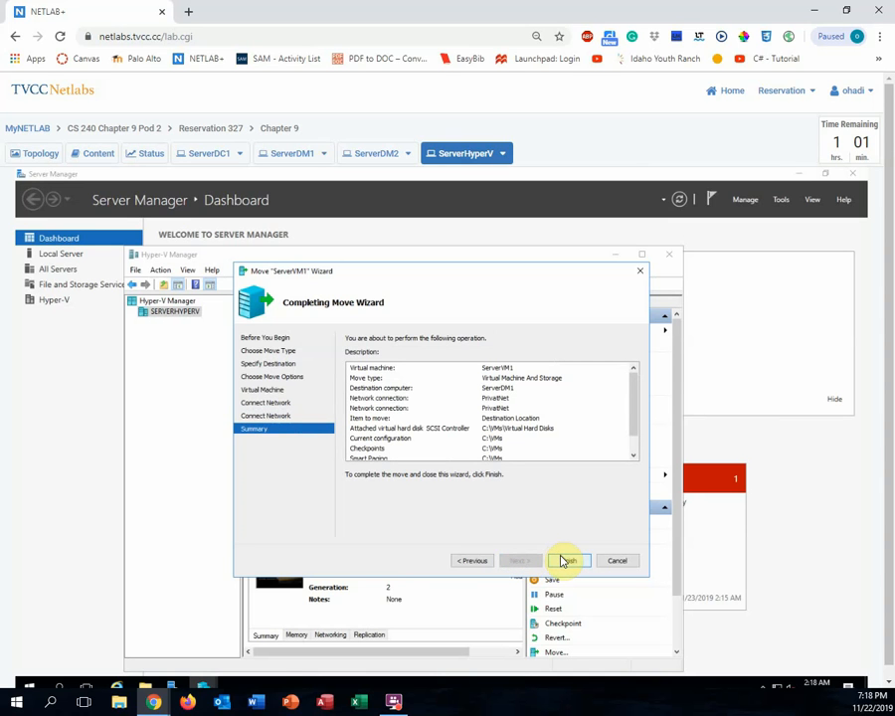
{"action": "left_click", "coordinate": [565, 561]}
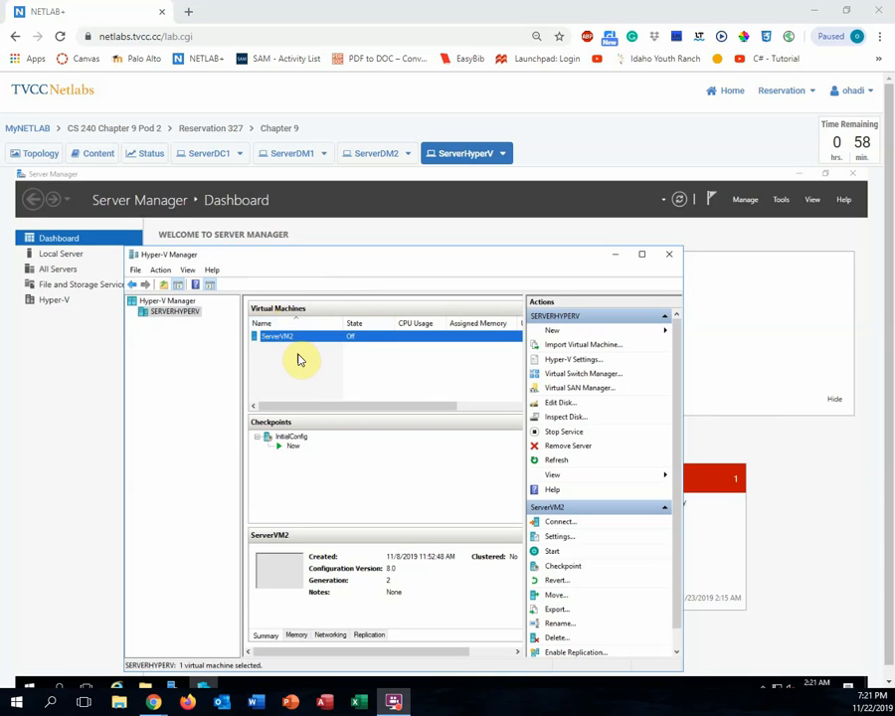
- Once ServerVM1 disappears from ServerHyperV's list, switch to the ServerDM1 console
{"action": "left_click", "coordinate": [292, 158]}
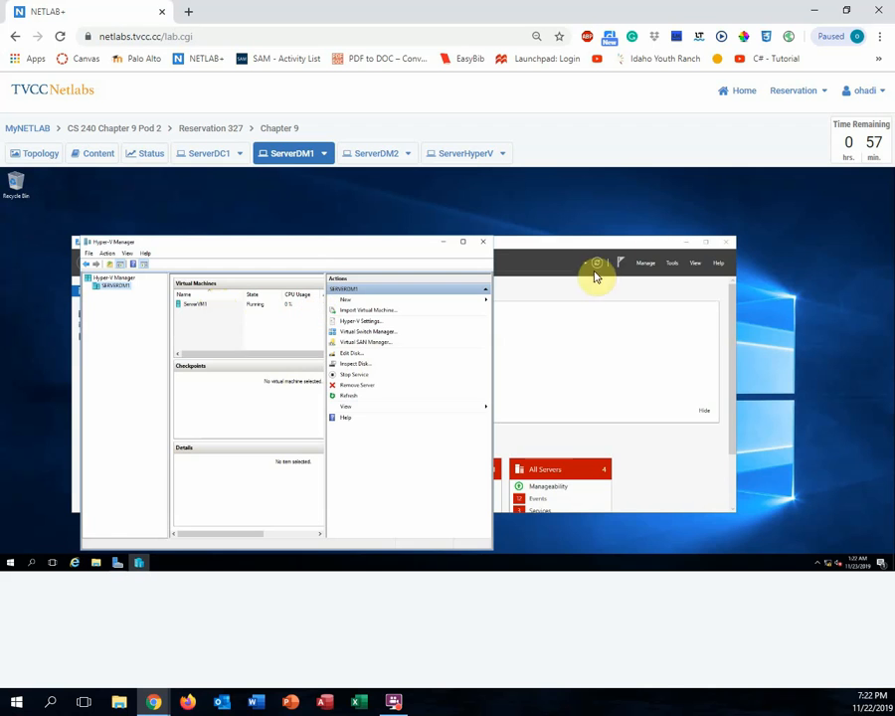
- Confirm ServerVM1 shows Running on ServerDM1, then return to the ServerHyperV console
{"action": "left_click", "coordinate": [464, 156]}
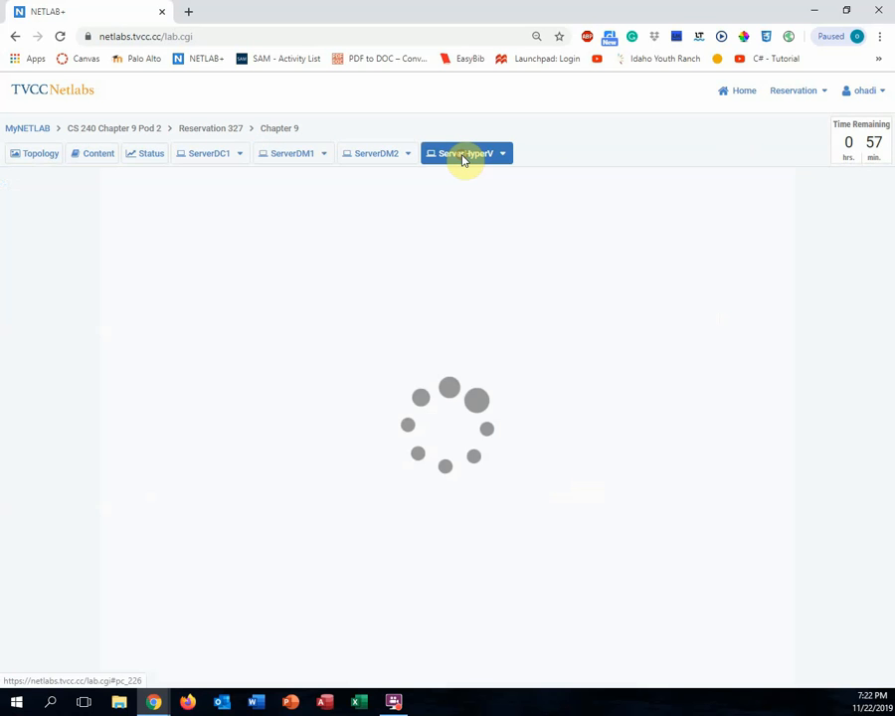